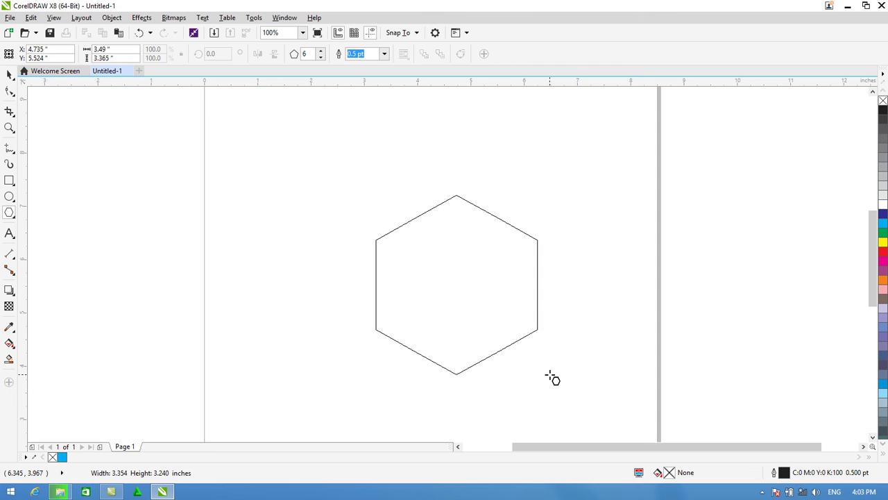
- Move the hexagon up and to the left, centring it at about X 4.022", Y 6.144"
{"action": "left_click", "coordinate": [9, 75]}
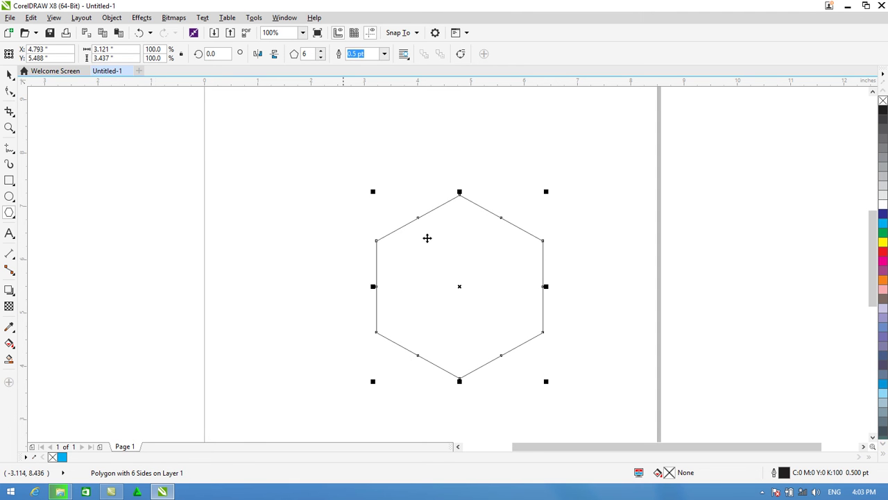
{"action": "mouse_move", "coordinate": [433, 246]}
{"action": "left_mouse_down"}
{"action": "mouse_move", "coordinate": [409, 218]}
{"action": "mouse_move", "coordinate": [418, 237]}
{"action": "left_mouse_up"}
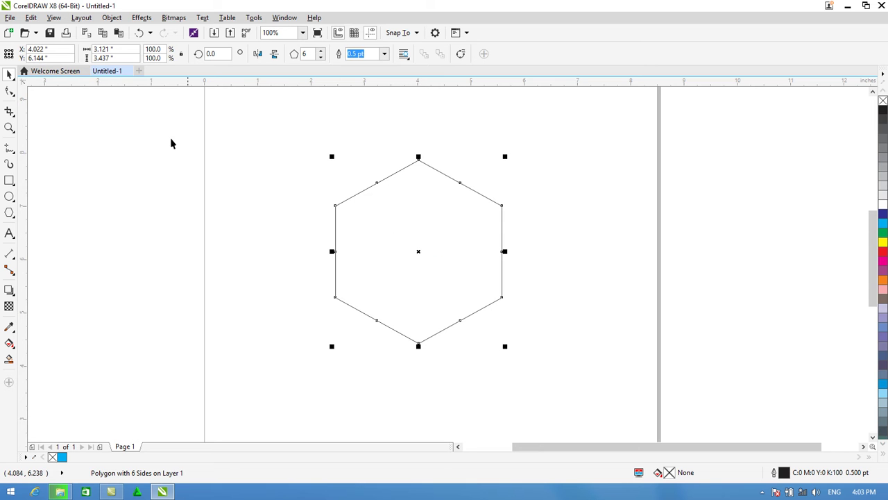
{"action": "right_click", "coordinate": [419, 213]}
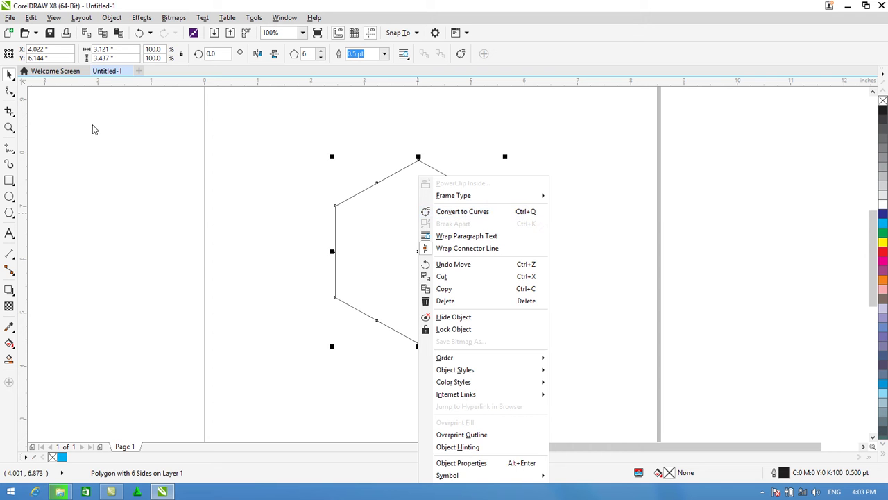
- Nudge the midpoint node of the hexagon's left side inward with the Shape tool, turning the polygon into a six-pointed star
{"action": "left_click", "coordinate": [10, 93]}
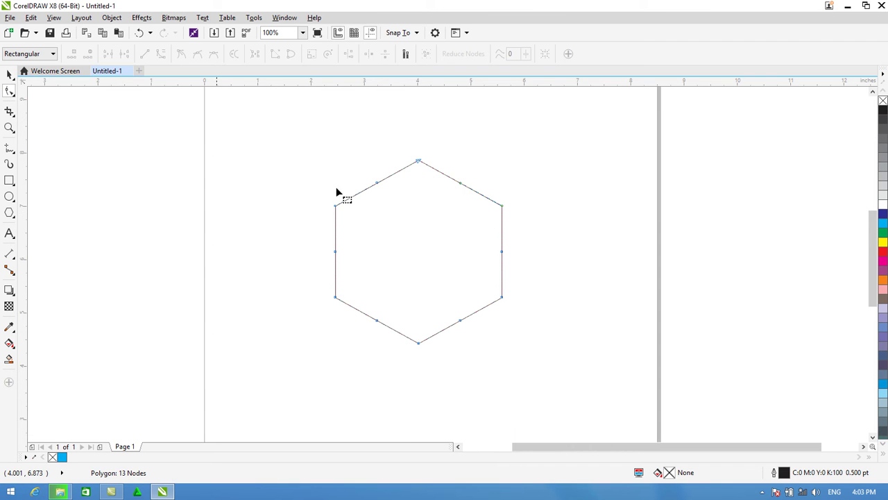
{"action": "left_click_drag", "start_coordinate": [382, 240], "coordinate": [313, 279]}
{"action": "key", "text": "Right"}
{"action": "key", "text": "Right"}
{"action": "key", "text": "Right"}
{"action": "key", "text": "Right"}
{"action": "key", "text": "Right"}
{"action": "key", "text": "Right"}
{"action": "key", "text": "Right"}
{"action": "key", "text": "Right"}
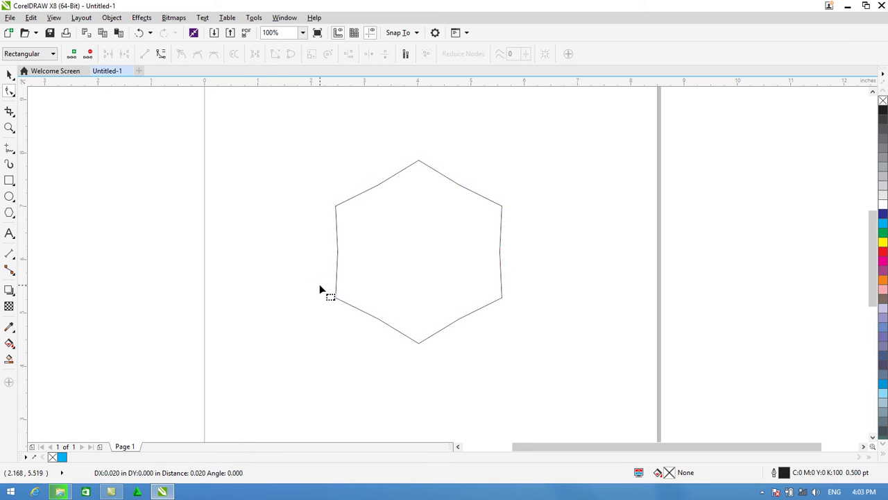
{"action": "key", "text": "Right"}
{"action": "key", "text": "Right"}
{"action": "key", "text": "Right"}
{"action": "key", "text": "Right"}
{"action": "key", "text": "Right"}
{"action": "key", "text": "Right"}
{"action": "key", "text": "Right"}
{"action": "key", "text": "Right"}
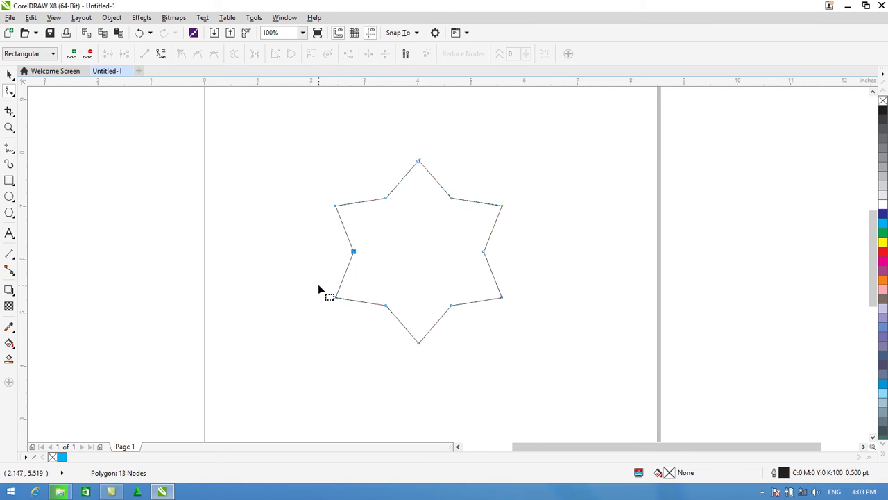
- Convert all the star's segments to curves and make its nodes symmetrical to round the points
{"action": "left_click_drag", "start_coordinate": [574, 122], "coordinate": [297, 365]}
{"action": "left_click", "coordinate": [163, 58]}
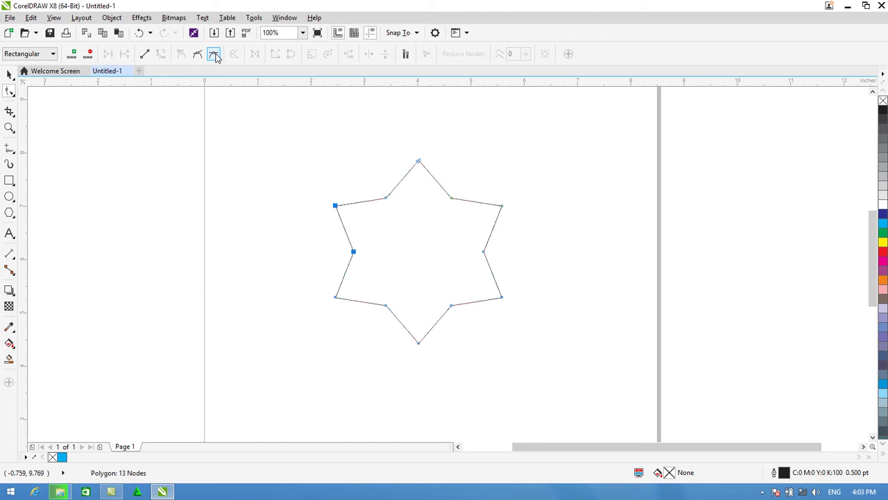
{"action": "left_click", "coordinate": [215, 54]}
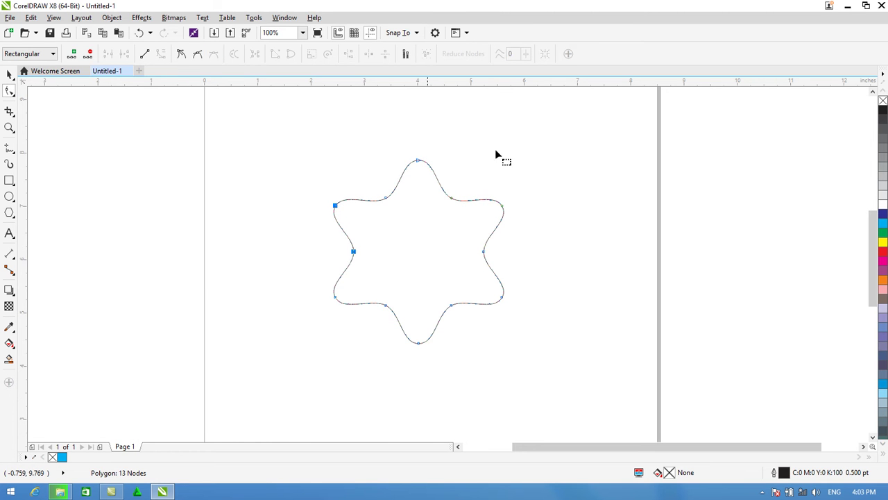
- Create a concentric copy of the rounded star scaled to about 77.2% inside the original
{"action": "left_click", "coordinate": [9, 74]}
{"action": "left_click", "coordinate": [574, 161]}
{"action": "left_click", "coordinate": [474, 221]}
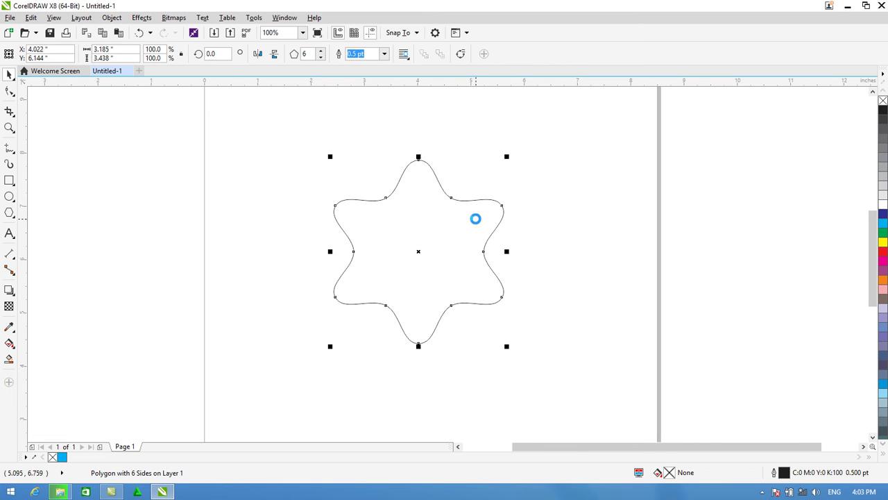
{"action": "left_click_drag", "start_coordinate": [506, 159], "coordinate": [490, 173]}
{"action": "left_click", "coordinate": [516, 222]}
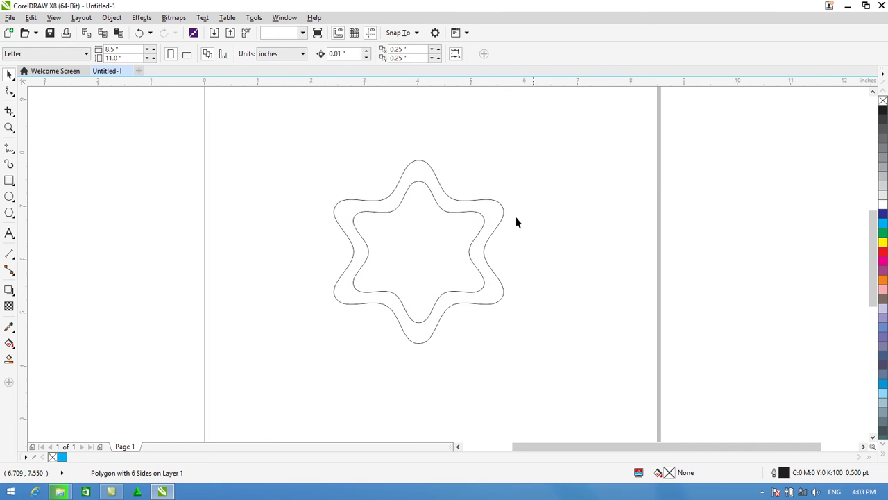
- Trim the outer star with the inner star to form a hollow ring
{"action": "left_click", "coordinate": [423, 189]}
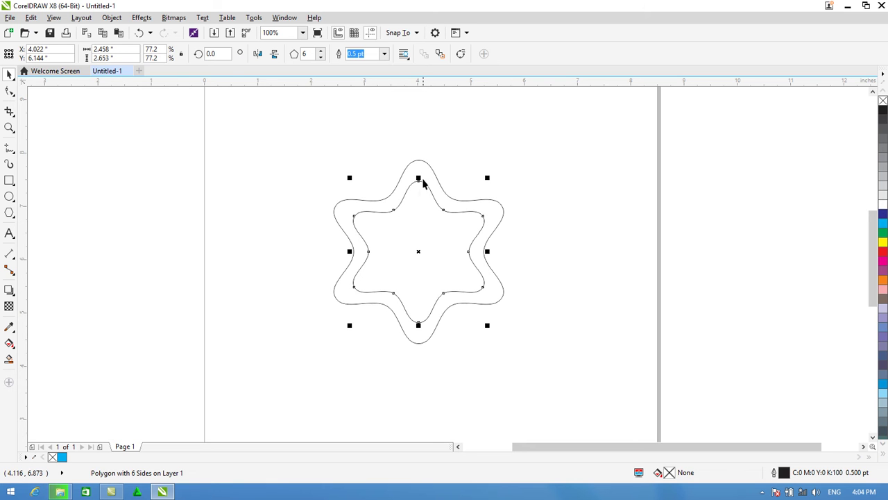
{"action": "left_click", "coordinate": [423, 164], "text": "shift"}
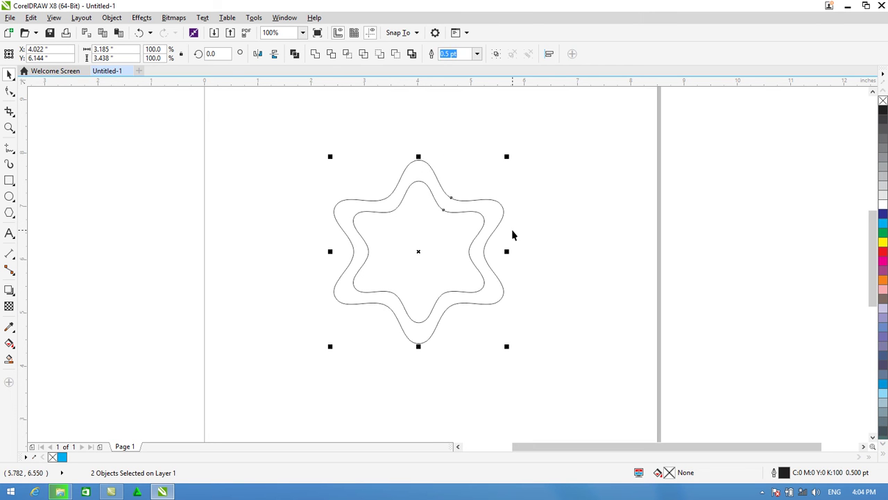
{"action": "left_click", "coordinate": [331, 53]}
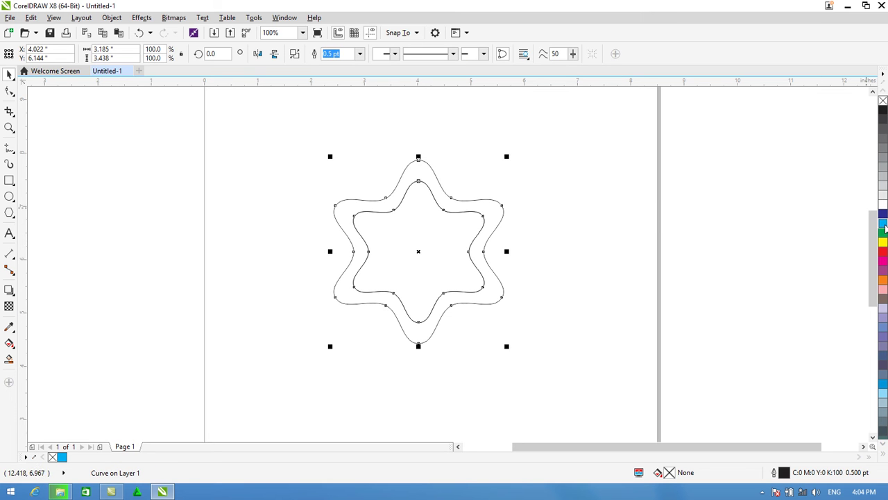
{"action": "left_click", "coordinate": [882, 224]}
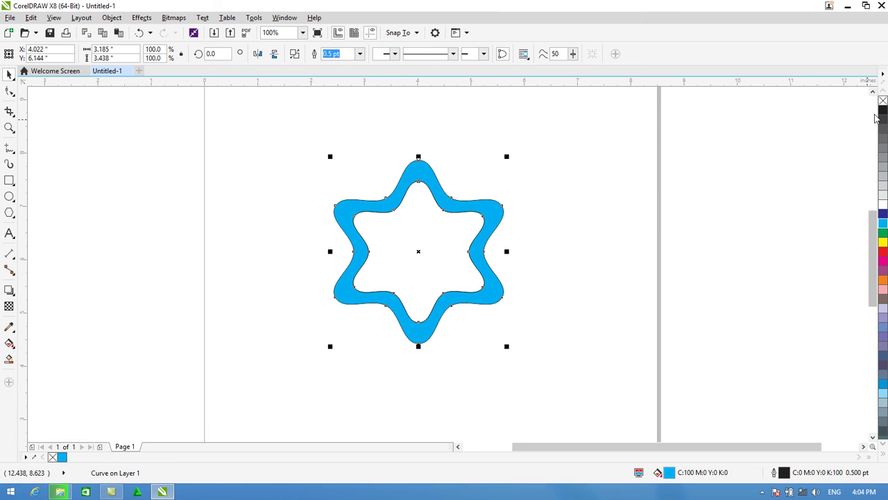
{"action": "left_click", "coordinate": [883, 101]}
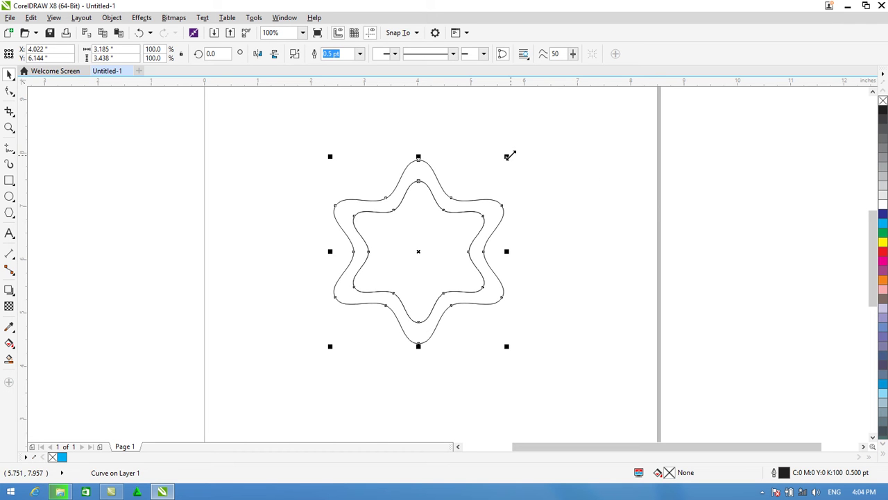
{"action": "left_click_drag", "start_coordinate": [510, 156], "coordinate": [476, 181]}
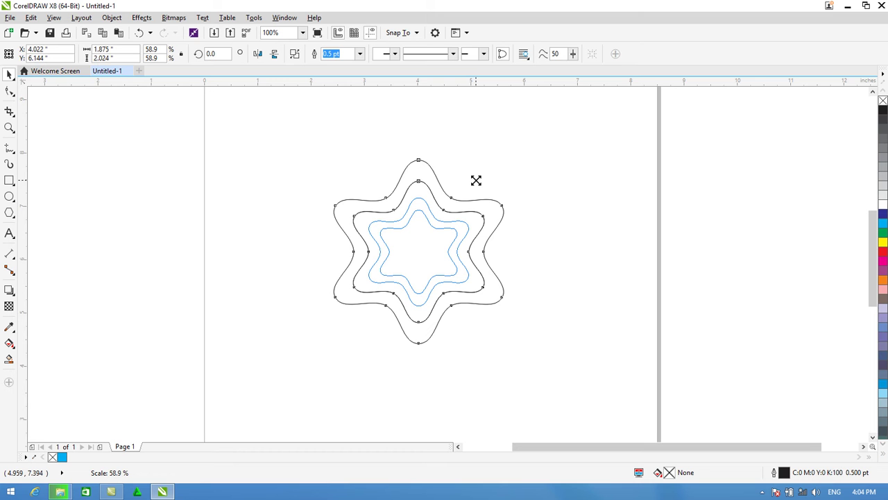
{"action": "left_click_drag", "start_coordinate": [476, 181], "coordinate": [493, 192]}
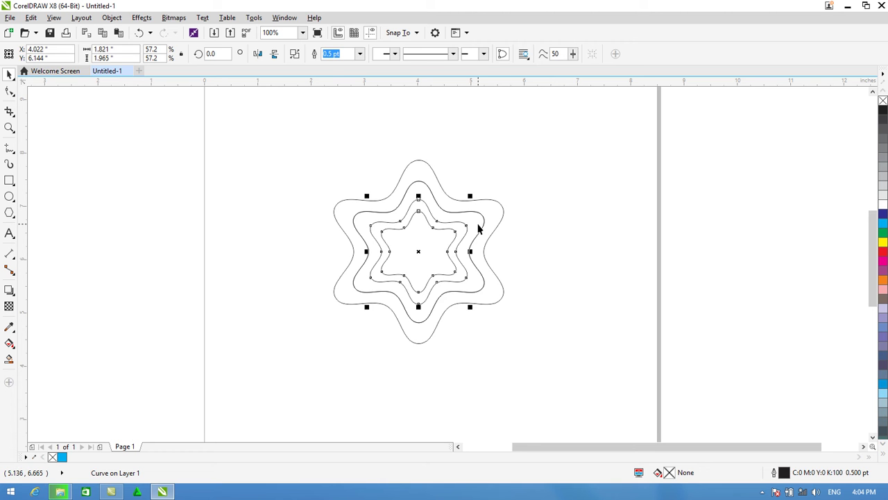
{"action": "key", "text": "Delete"}
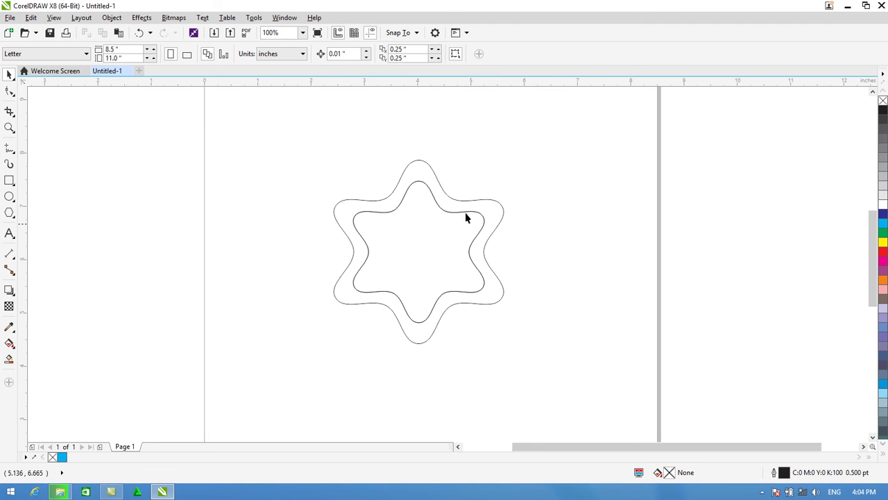
- Create a copy of both star shapes rotated clockwise about their common centre, to an angle of about 328.3°
{"action": "left_click_drag", "start_coordinate": [526, 157], "coordinate": [291, 378]}
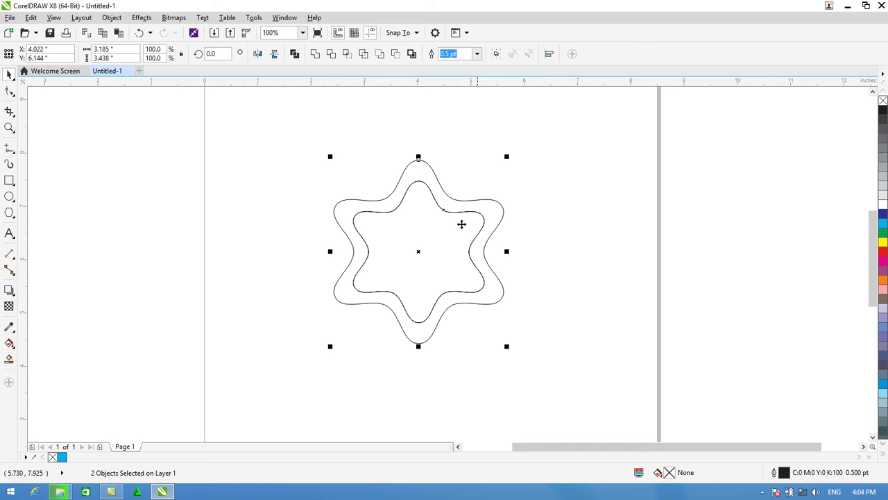
{"action": "left_click", "coordinate": [419, 252]}
{"action": "left_click_drag", "start_coordinate": [512, 156], "coordinate": [561, 213]}
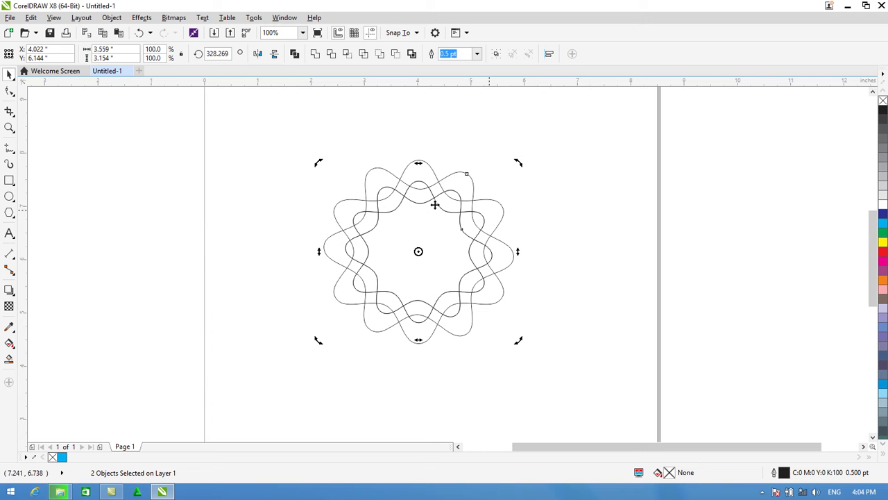
{"action": "left_click", "coordinate": [580, 234]}
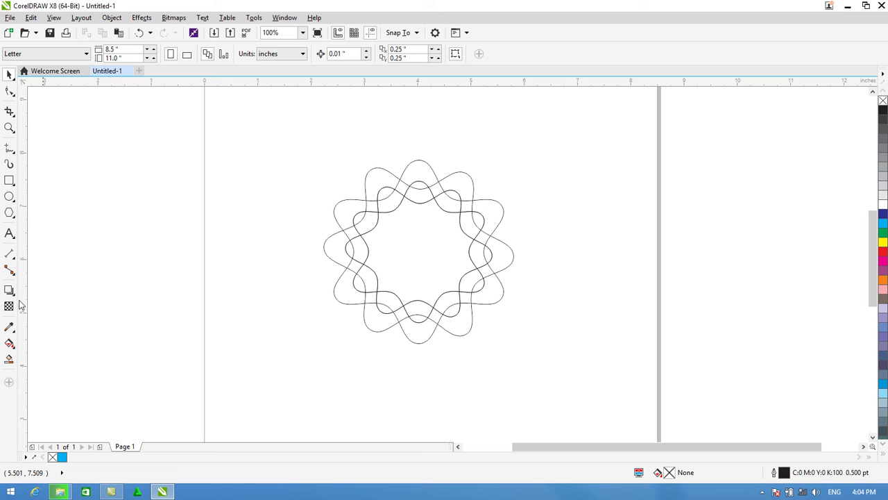
- Set the Smart Fill colour to pink with CMYK values C 0, M 80, Y 0, K 0
{"action": "left_click", "coordinate": [8, 359]}
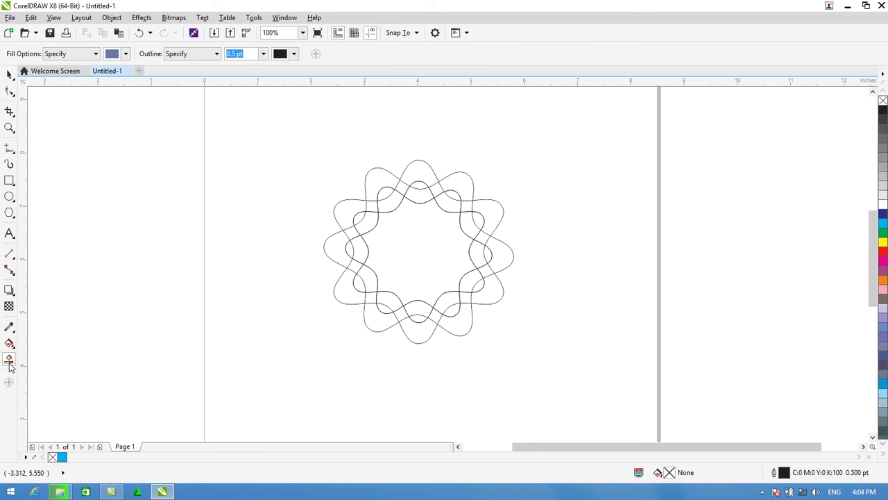
{"action": "left_click", "coordinate": [129, 55]}
{"action": "left_click", "coordinate": [129, 56]}
{"action": "left_click", "coordinate": [129, 56]}
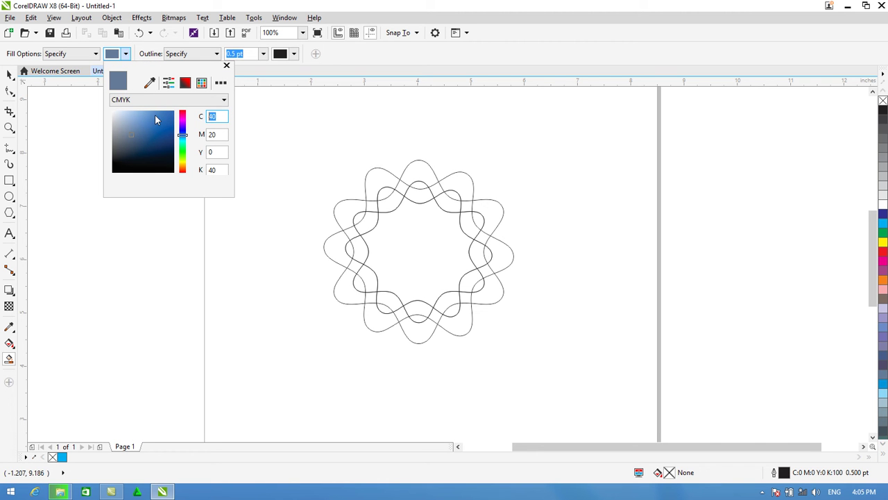
{"action": "type", "text": "0"}
{"action": "key", "text": "Tab"}
{"action": "type", "text": "0"}
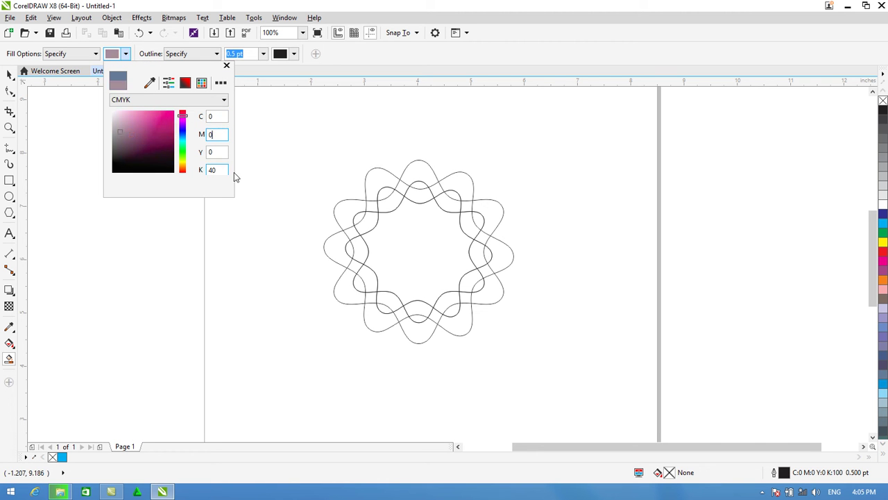
{"action": "left_click", "coordinate": [225, 170]}
{"action": "type", "text": "0"}
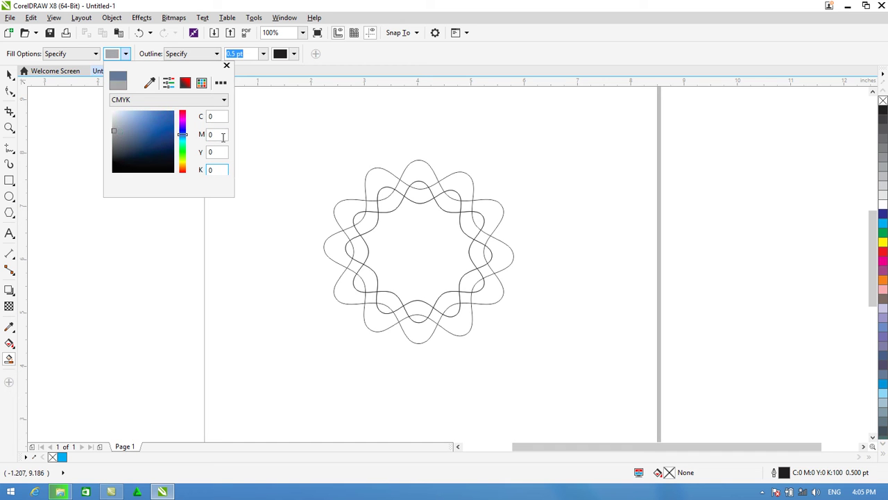
{"action": "left_click", "coordinate": [223, 136]}
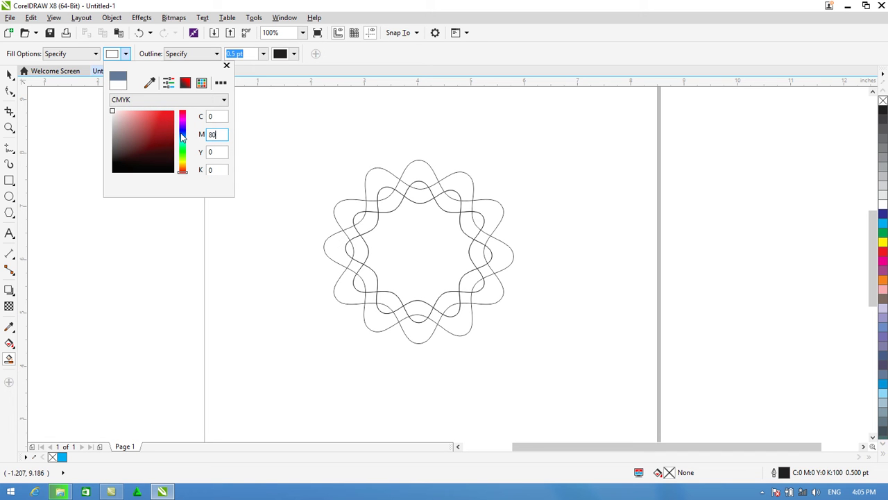
{"action": "type", "text": "80"}
{"action": "key", "text": "Return"}
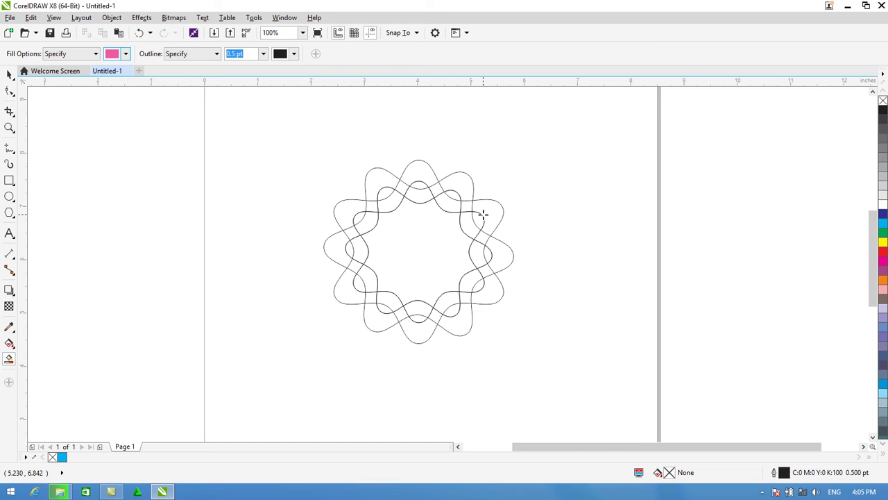
- Smart-fill the rotated star ring's sections in pink all around, leaving alternate crossings empty for an interlaced look
{"action": "left_click", "coordinate": [393, 189]}
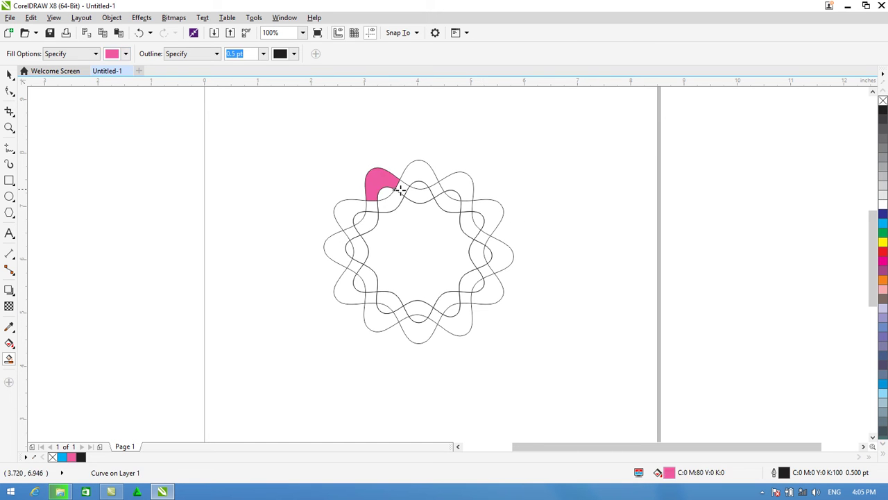
{"action": "left_click", "coordinate": [418, 195]}
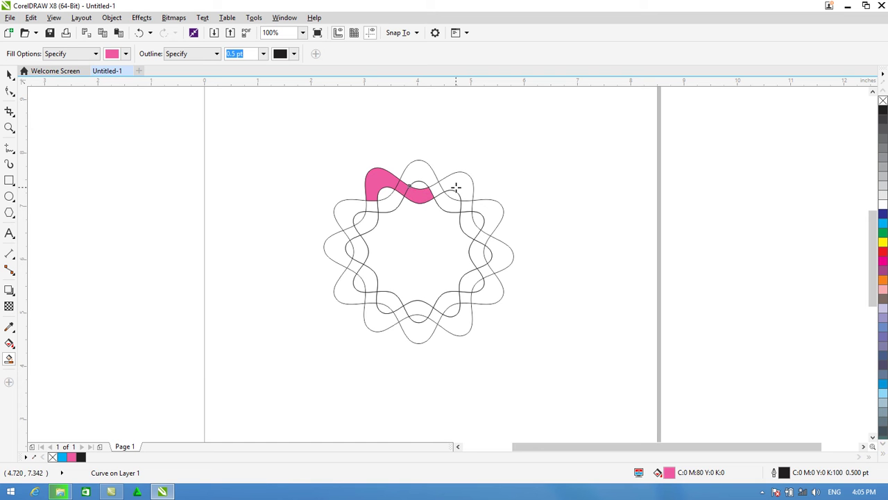
{"action": "left_click", "coordinate": [456, 187]}
{"action": "left_click", "coordinate": [468, 209]}
{"action": "left_click", "coordinate": [474, 226]}
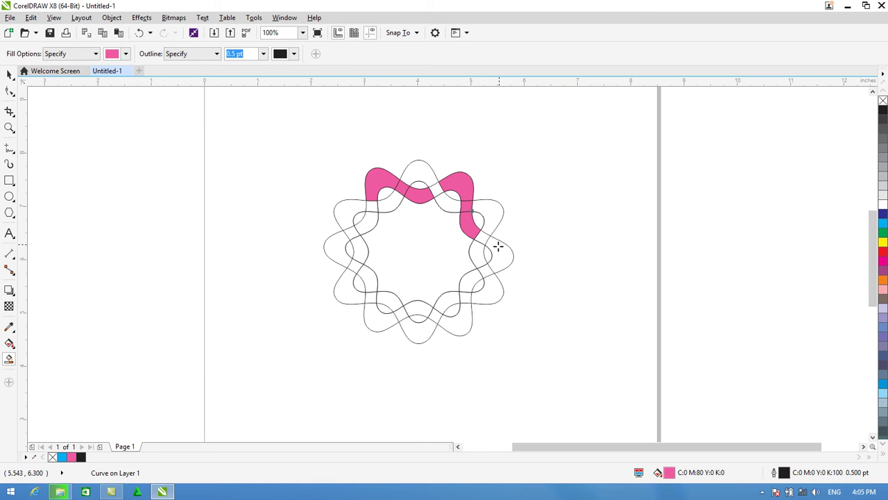
{"action": "left_click", "coordinate": [498, 245]}
{"action": "left_click", "coordinate": [471, 279]}
{"action": "left_click", "coordinate": [462, 314]}
{"action": "left_click", "coordinate": [430, 315]}
{"action": "left_click", "coordinate": [413, 311]}
{"action": "left_click", "coordinate": [386, 319]}
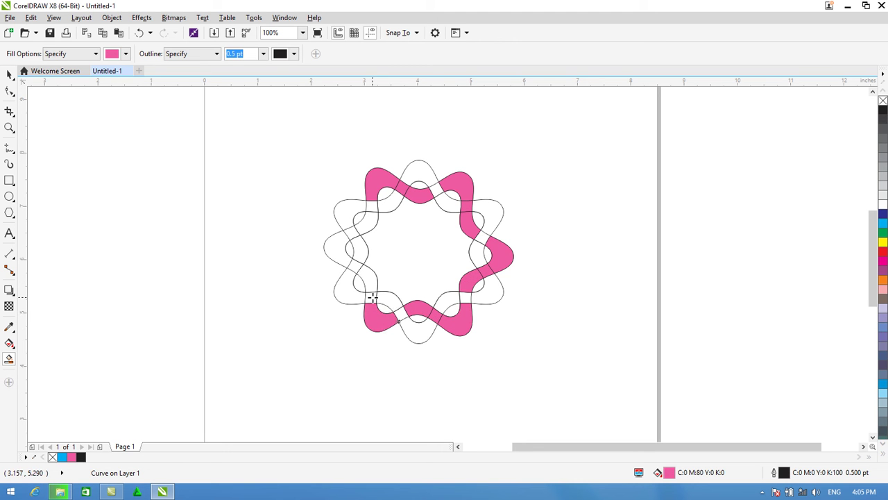
{"action": "left_click", "coordinate": [370, 276]}
{"action": "left_click", "coordinate": [345, 257]}
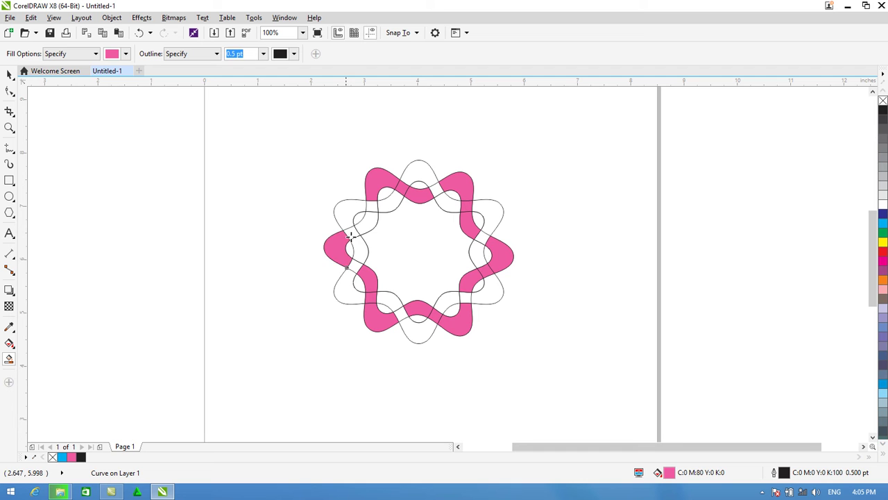
{"action": "left_click", "coordinate": [365, 225]}
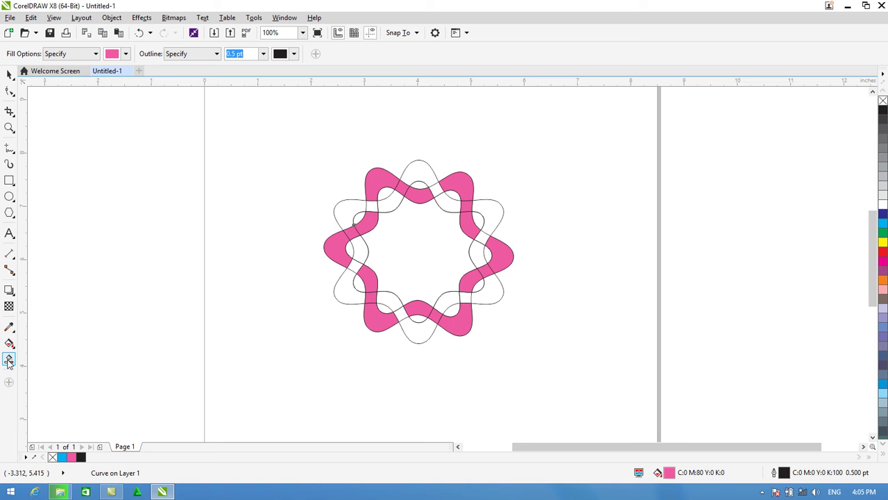
- Set the Smart Fill colour to light yellow with CMYK values C 0, M 0, Y 60, K 0
{"action": "left_click", "coordinate": [125, 54]}
{"action": "left_click", "coordinate": [126, 56]}
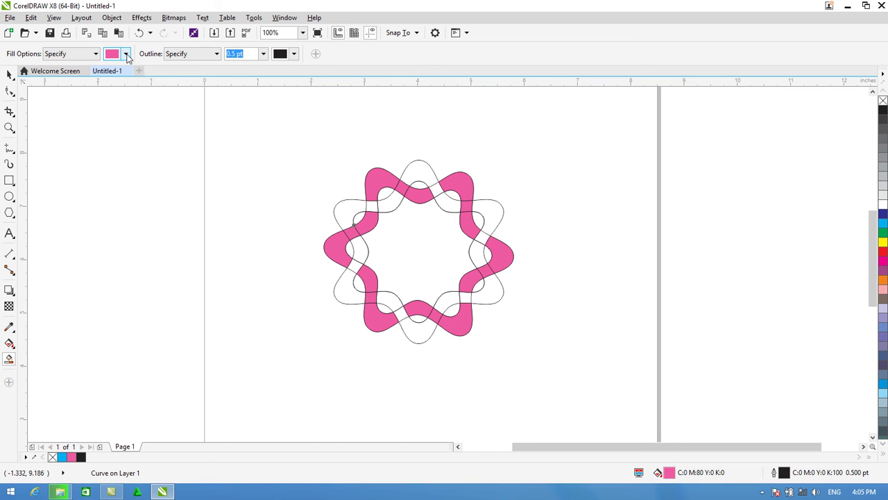
{"action": "left_click", "coordinate": [127, 55]}
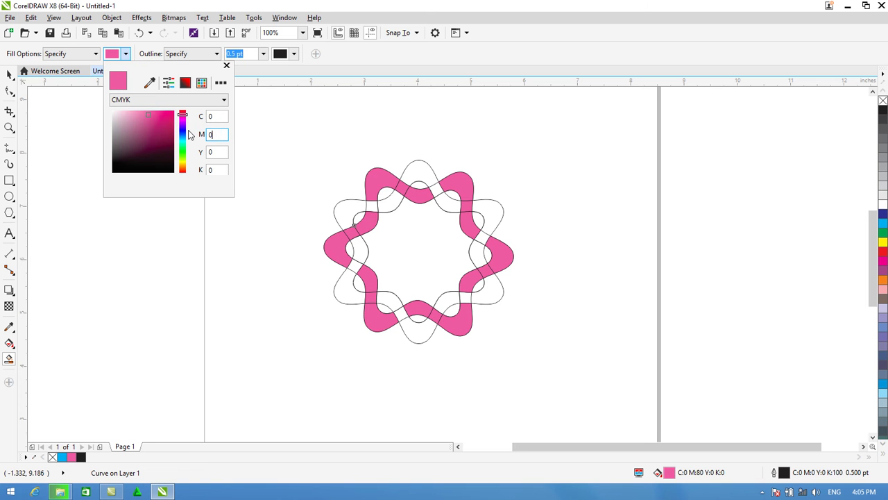
{"action": "left_click", "coordinate": [216, 152]}
{"action": "type", "text": "60"}
{"action": "key", "text": "Return"}
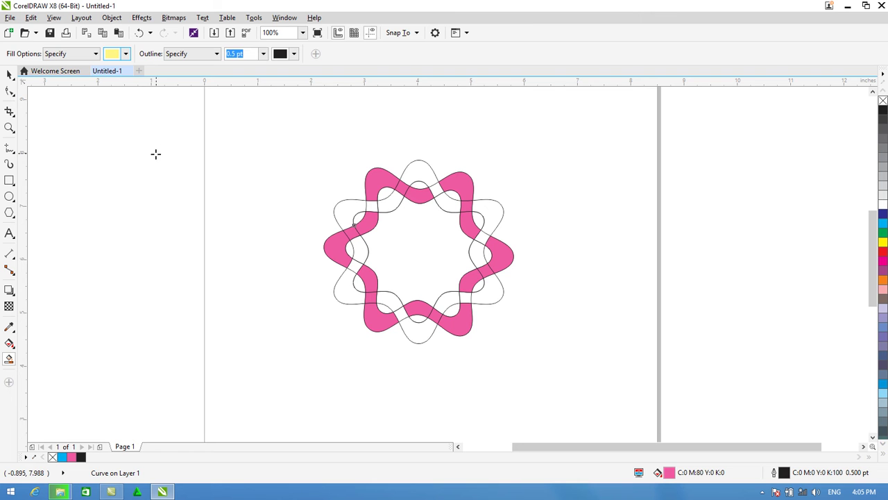
{"action": "left_click", "coordinate": [125, 54]}
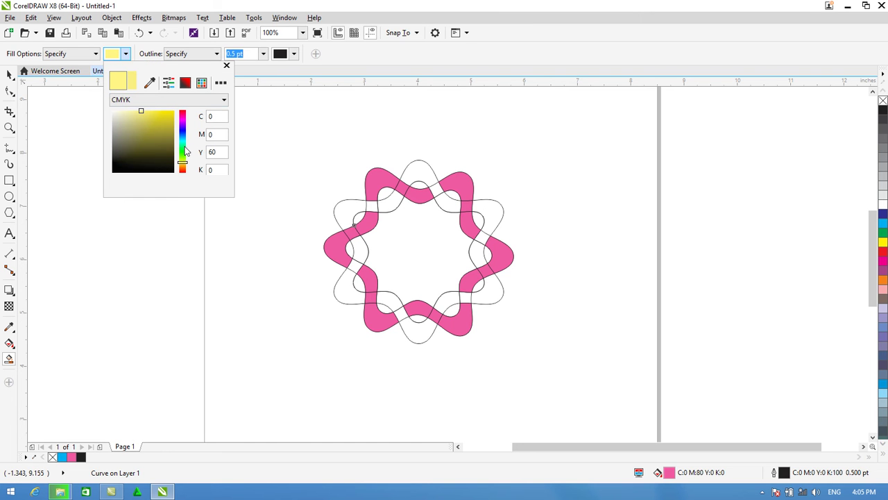
{"action": "left_click", "coordinate": [355, 213]}
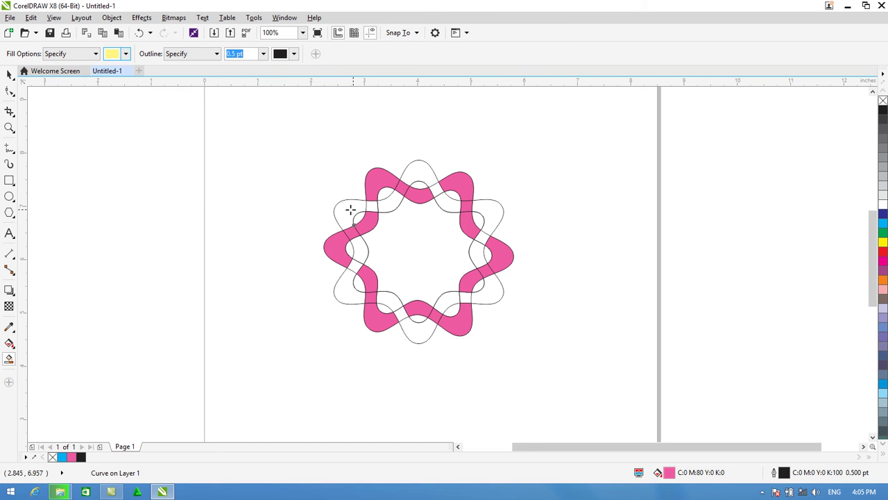
- Smart-fill the unfilled star ring's sections and remaining empty crossings in yellow all around to complete the interlaced weave
{"action": "left_click", "coordinate": [351, 209]}
{"action": "left_click", "coordinate": [389, 203]}
{"action": "left_click", "coordinate": [419, 171]}
{"action": "left_click", "coordinate": [434, 190]}
{"action": "left_click", "coordinate": [452, 202]}
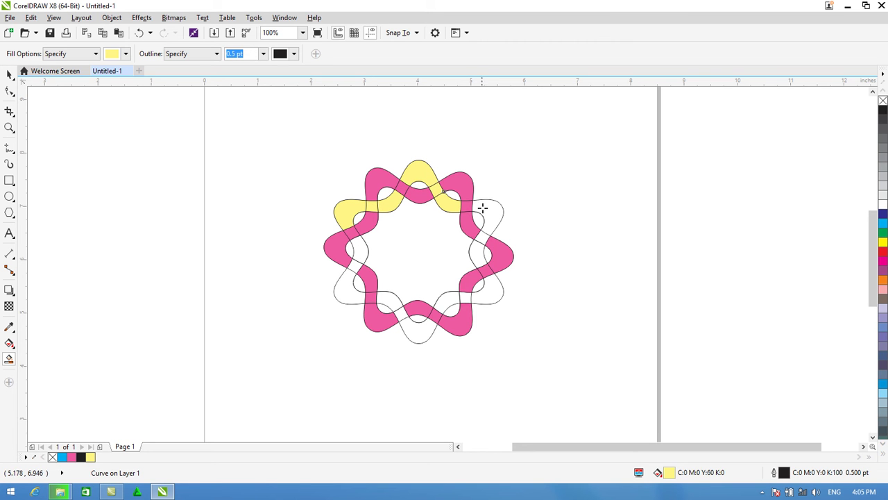
{"action": "left_click", "coordinate": [480, 216]}
{"action": "left_click", "coordinate": [477, 255]}
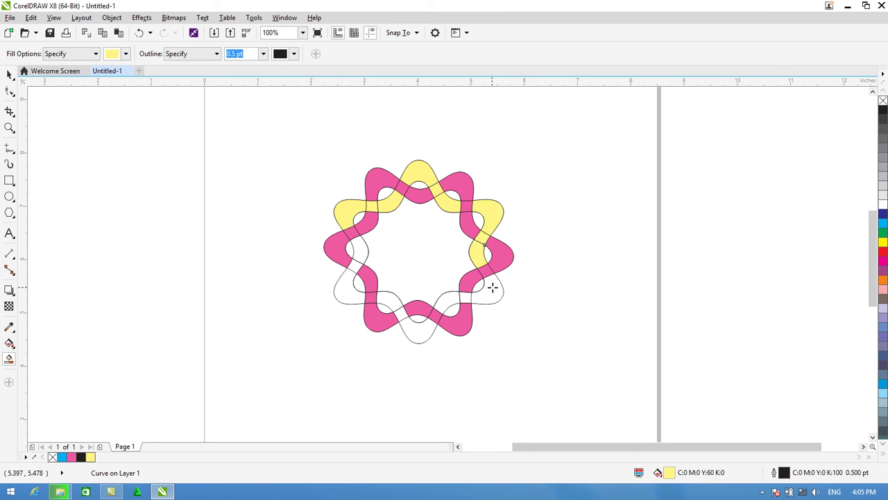
{"action": "left_click", "coordinate": [493, 282]}
{"action": "left_click", "coordinate": [444, 304]}
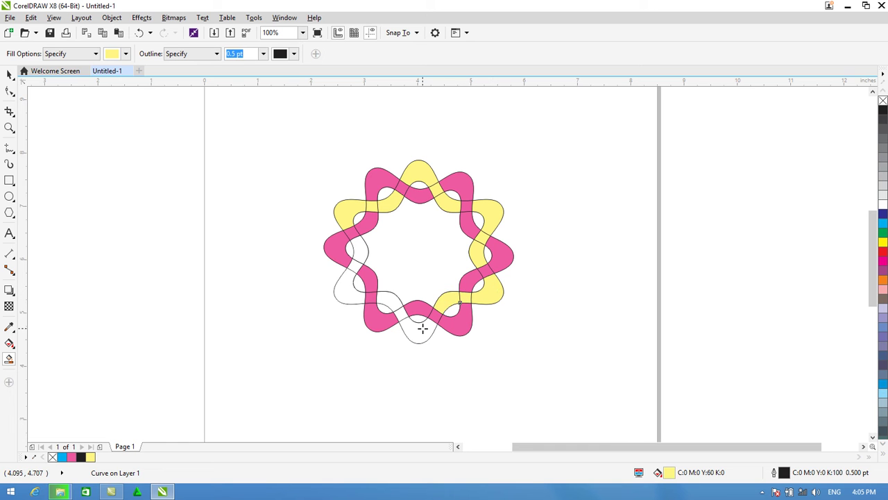
{"action": "left_click", "coordinate": [421, 329]}
{"action": "left_click", "coordinate": [397, 310]}
{"action": "left_click", "coordinate": [355, 290]}
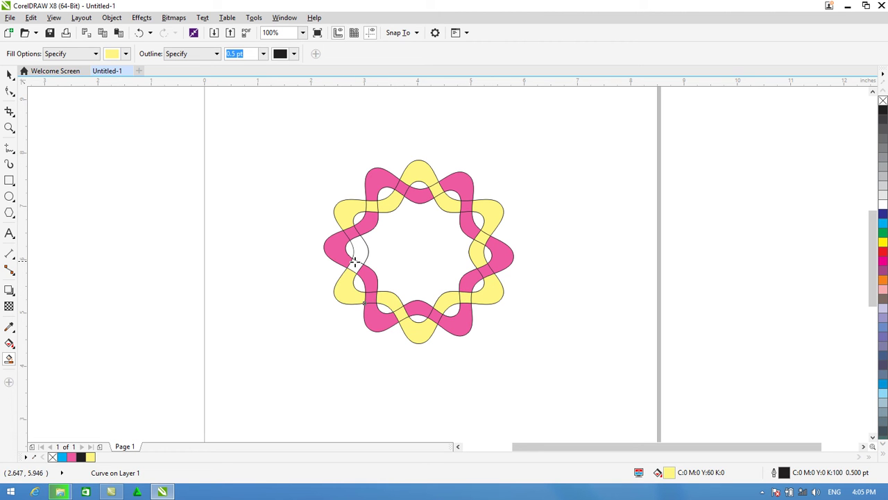
{"action": "left_click", "coordinate": [362, 251]}
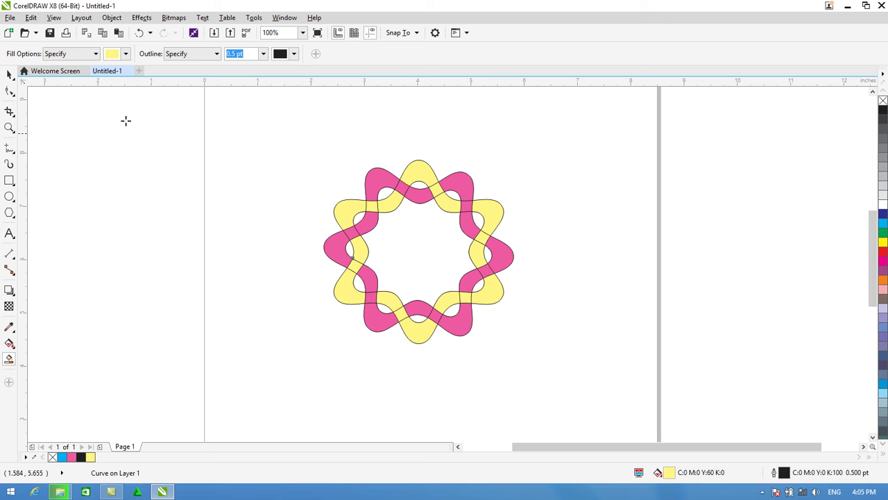
{"action": "left_click", "coordinate": [9, 74]}
{"action": "left_click", "coordinate": [581, 201]}
{"action": "left_click_drag", "start_coordinate": [590, 135], "coordinate": [292, 361]}
{"action": "left_click", "coordinate": [615, 252]}
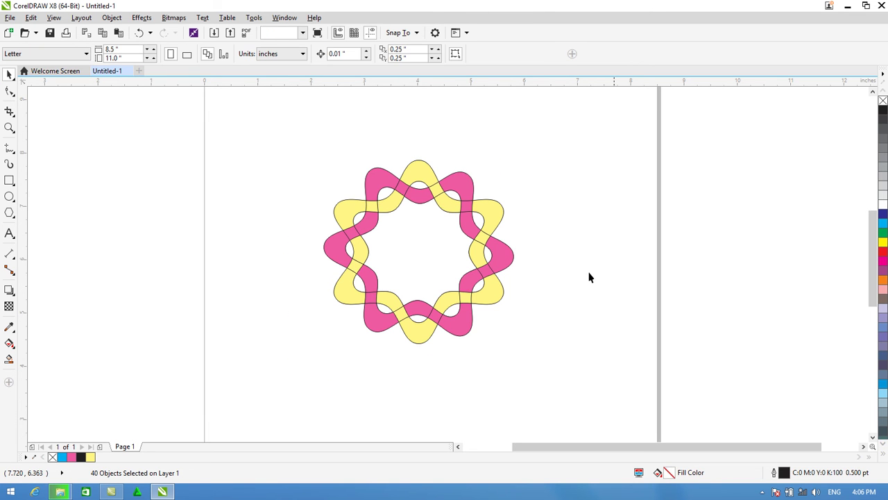
- Begin a new object search in the Find Wizard, limited to objects with a Uniform Color fill
{"action": "left_click", "coordinate": [32, 18]}
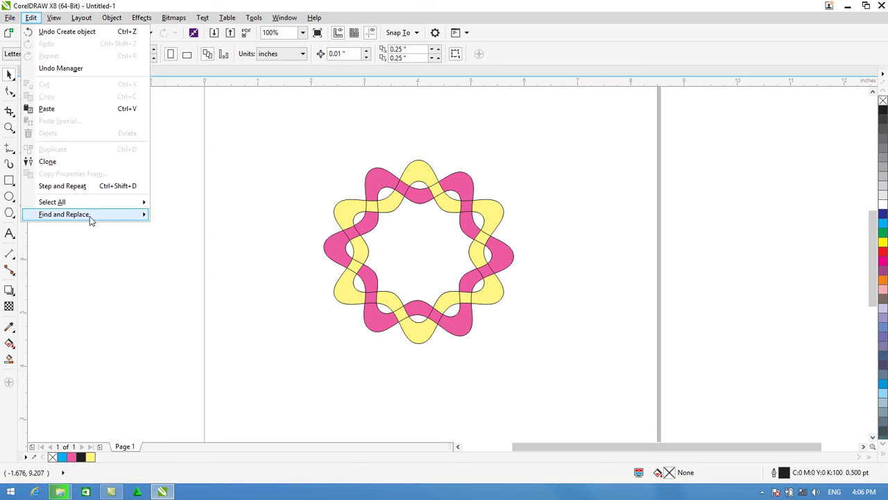
{"action": "mouse_move", "coordinate": [89, 219]}
{"action": "left_click", "coordinate": [177, 214]}
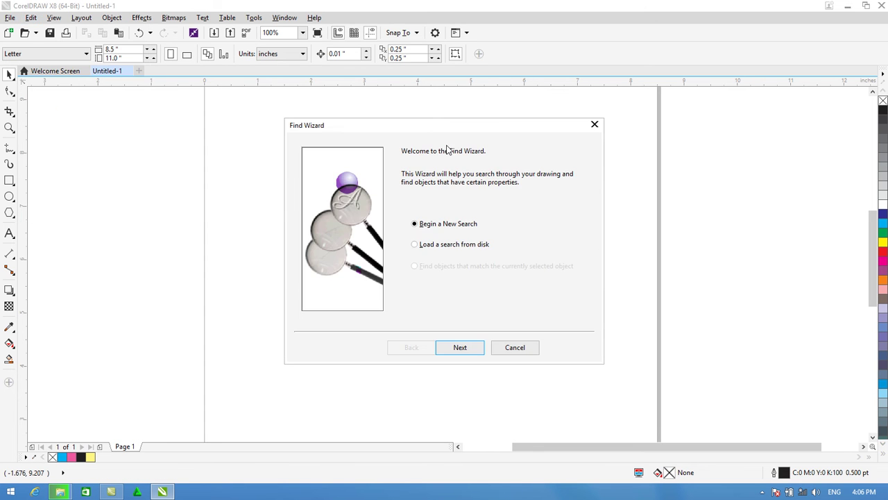
{"action": "left_click_drag", "start_coordinate": [511, 126], "coordinate": [739, 130]}
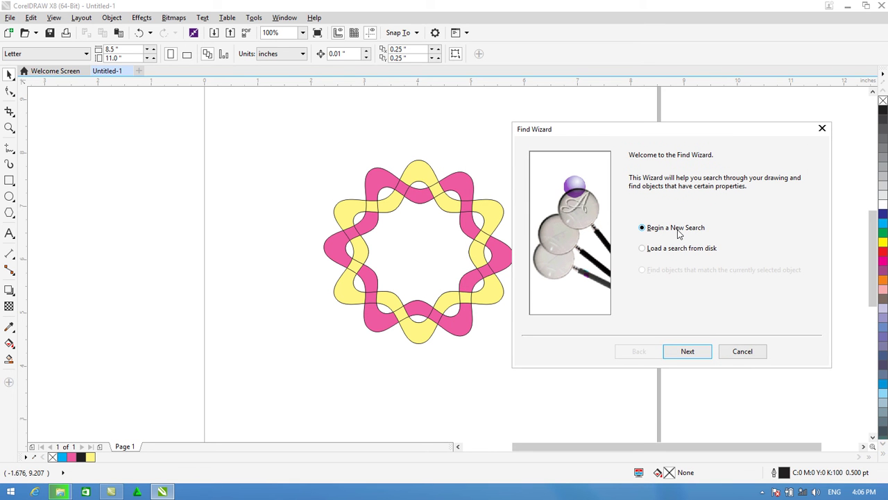
{"action": "left_click", "coordinate": [698, 354]}
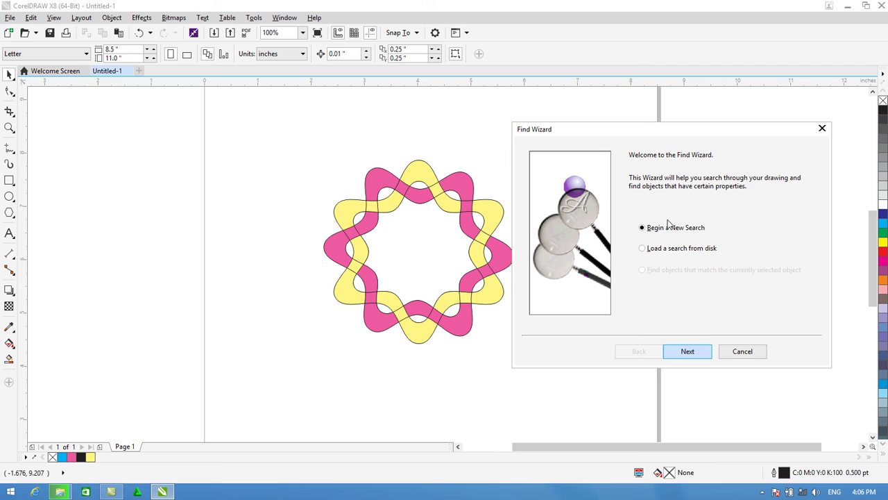
{"action": "left_click", "coordinate": [684, 178]}
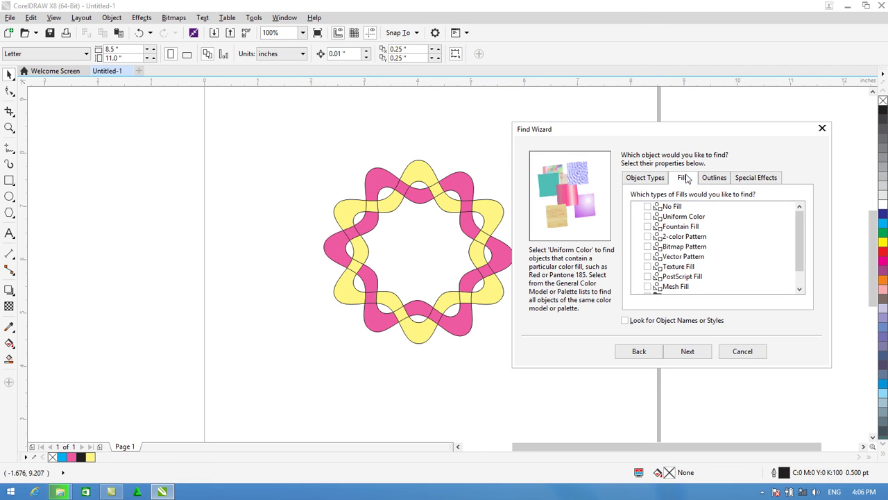
{"action": "left_click", "coordinate": [683, 218]}
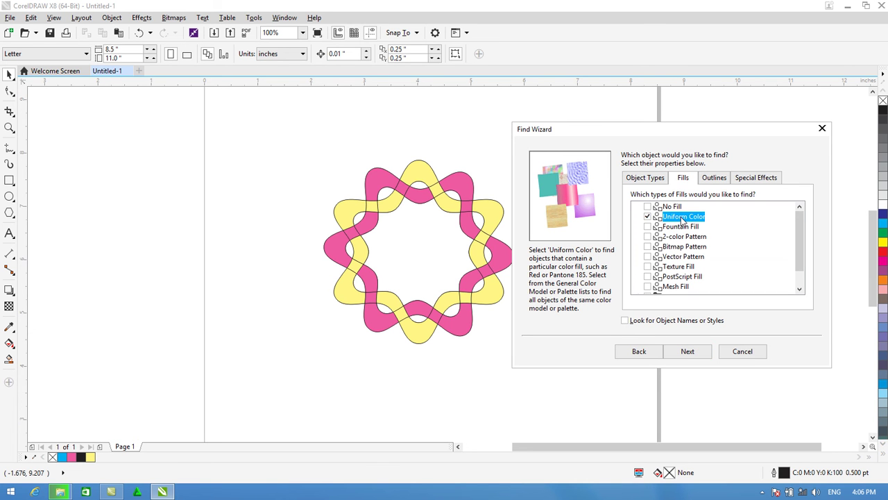
{"action": "left_click", "coordinate": [684, 354]}
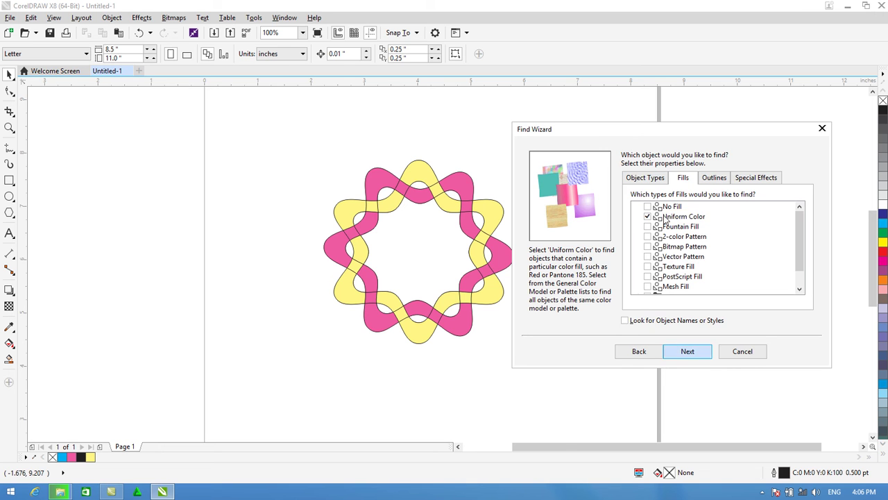
- Restrict the search to the specific uniform fill colour C 0, M 80, Y 0, K 0 and run it
{"action": "left_click", "coordinate": [597, 190]}
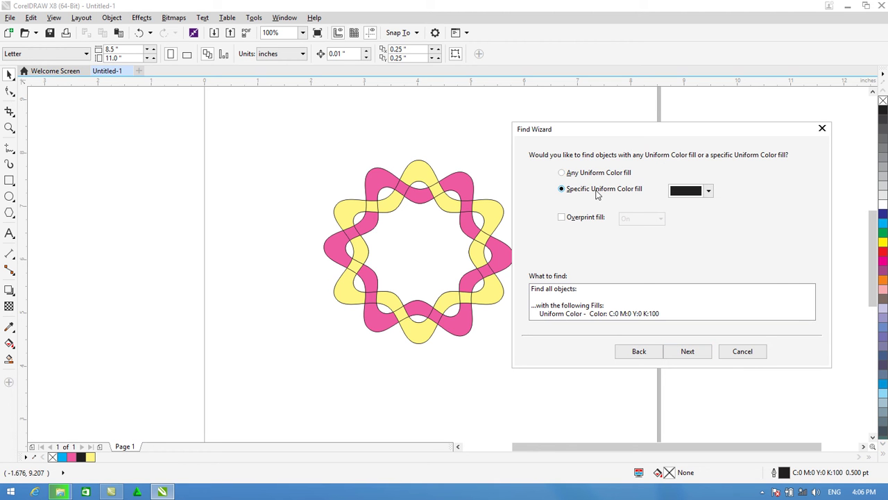
{"action": "left_click", "coordinate": [709, 191]}
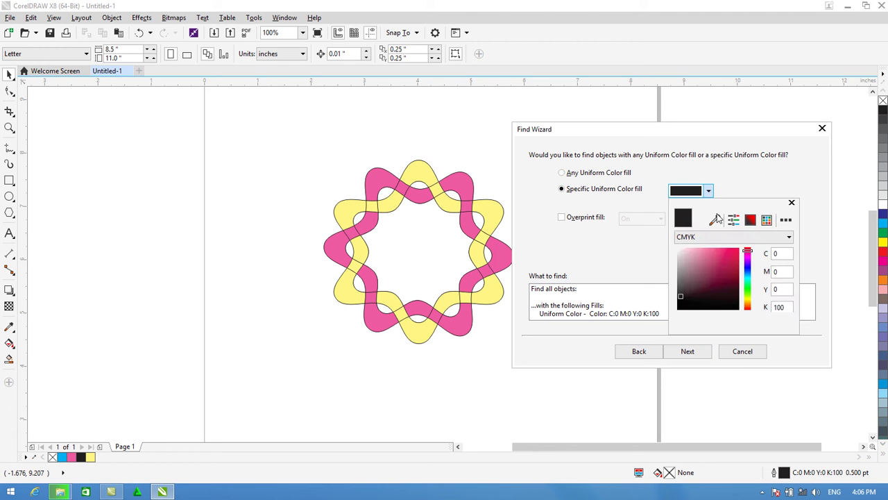
{"action": "left_click_drag", "start_coordinate": [790, 308], "coordinate": [730, 306]}
{"action": "type", "text": "0"}
{"action": "left_click_drag", "start_coordinate": [790, 272], "coordinate": [762, 272]}
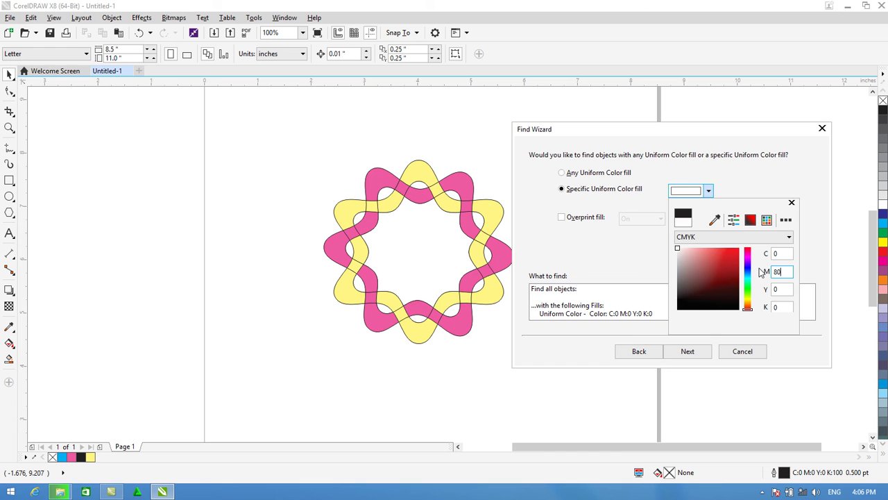
{"action": "type", "text": "80"}
{"action": "key", "text": "Return"}
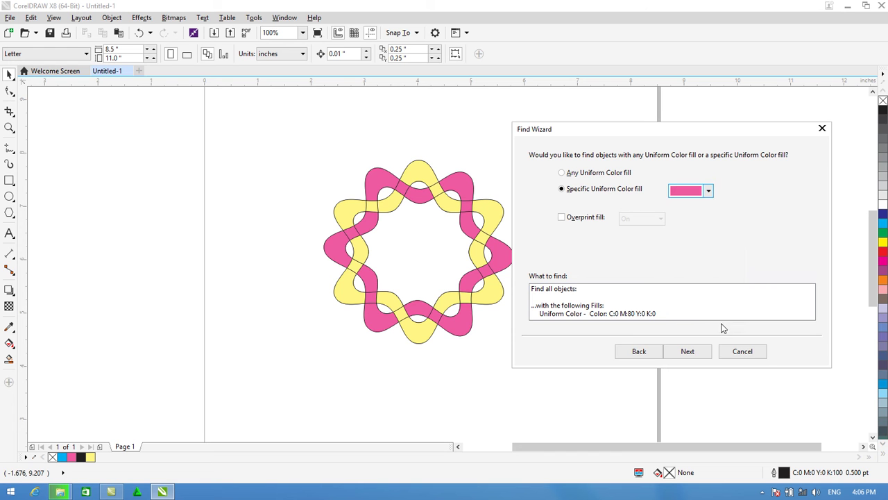
{"action": "left_click", "coordinate": [695, 350]}
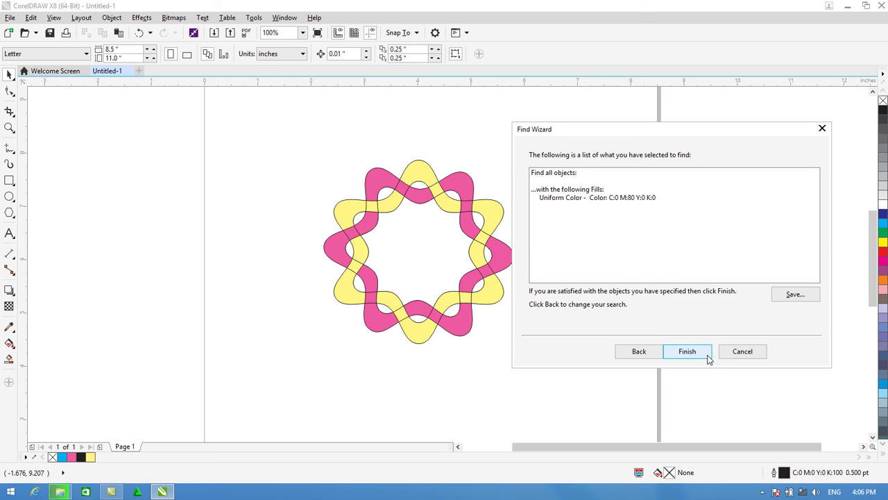
{"action": "left_click", "coordinate": [691, 352]}
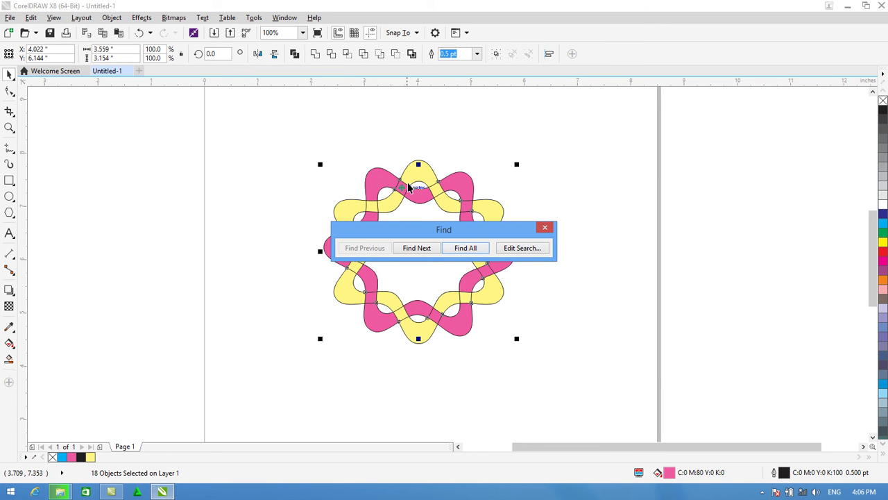
- Group all pink pieces matched by the search and move the group right of the rosette, centred at about X 8.26, Y 6.79 inches
{"action": "right_click", "coordinate": [411, 183]}
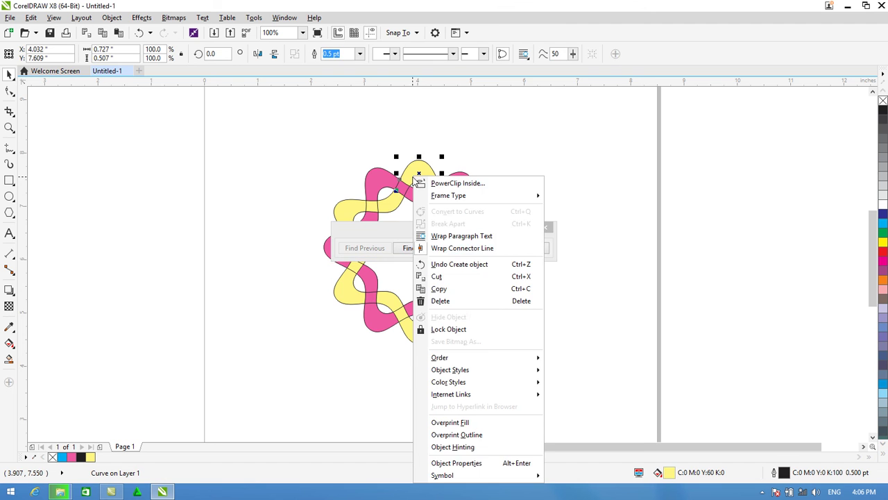
{"action": "left_click", "coordinate": [393, 233]}
{"action": "left_click", "coordinate": [464, 247]}
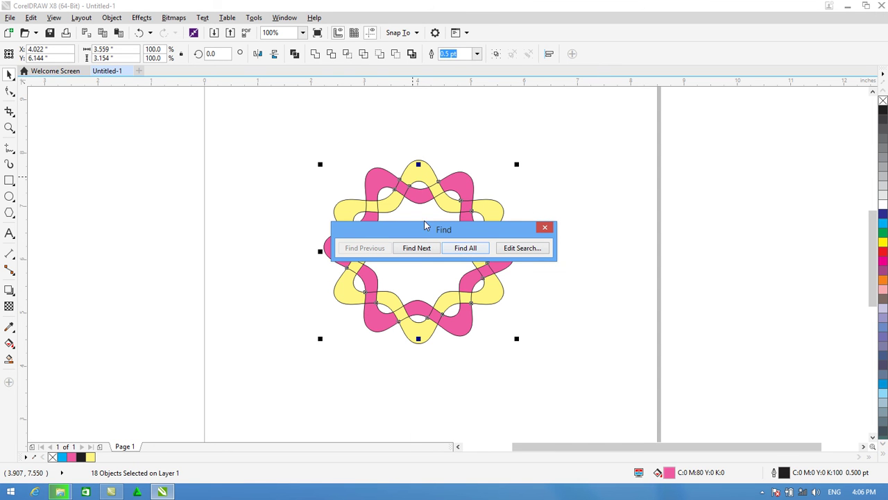
{"action": "left_click_drag", "start_coordinate": [425, 233], "coordinate": [521, 268]}
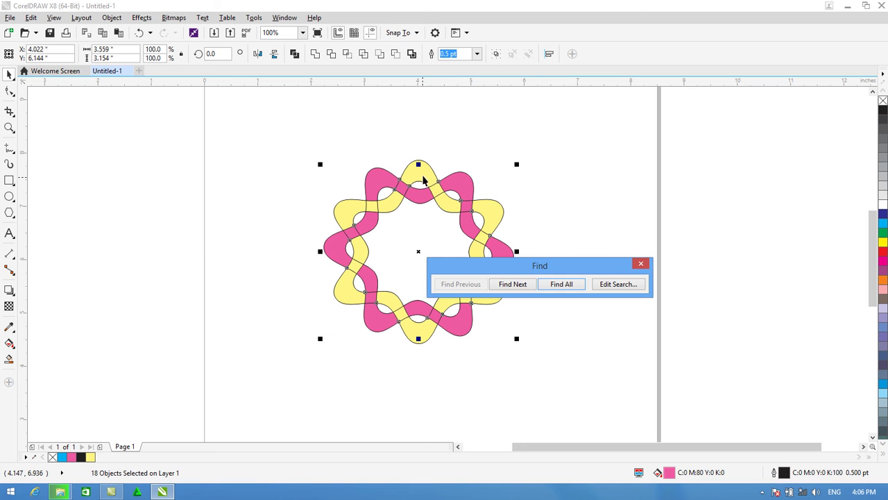
{"action": "right_click", "coordinate": [377, 188]}
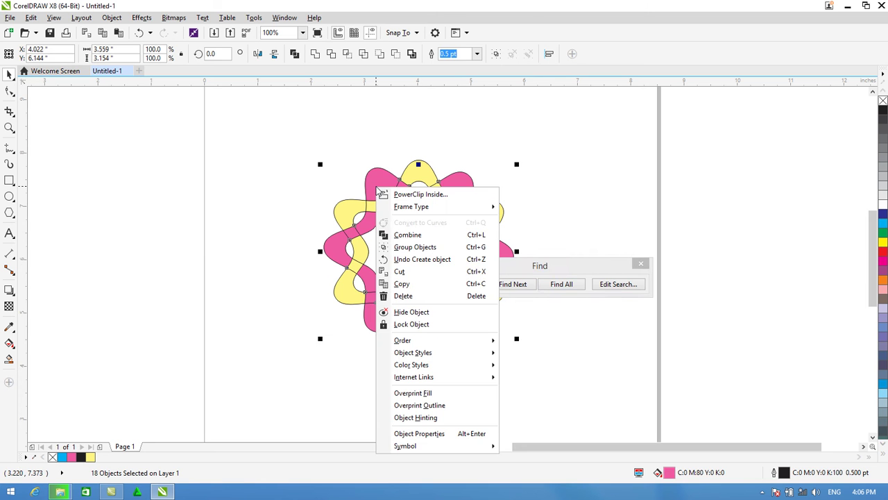
{"action": "left_click", "coordinate": [419, 247]}
{"action": "left_click_drag", "start_coordinate": [379, 185], "coordinate": [604, 150]}
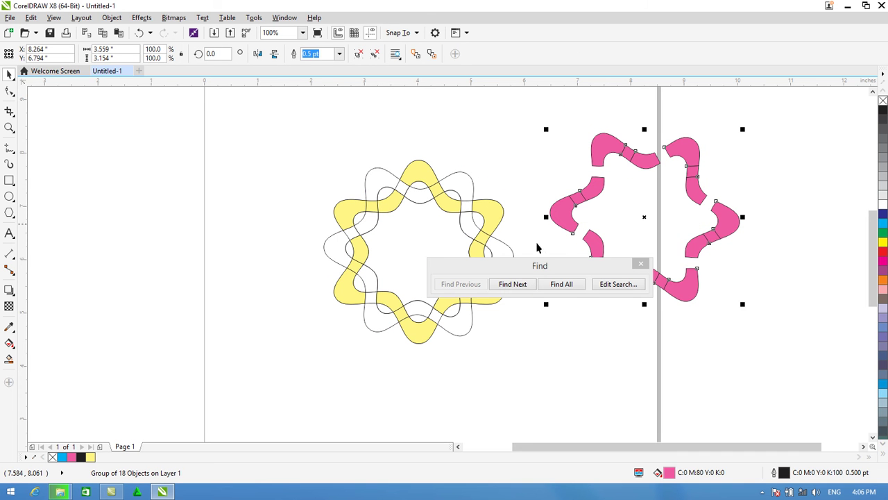
- Edit the search to find objects with the specific uniform fill colour C 0, M 0, Y 60, K 0
{"action": "left_click_drag", "start_coordinate": [523, 269], "coordinate": [387, 279]}
{"action": "left_click", "coordinate": [469, 285]}
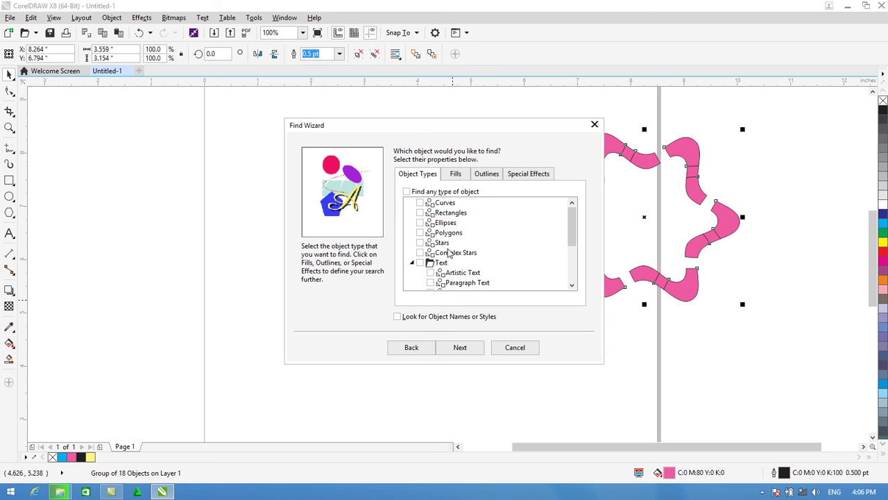
{"action": "left_click", "coordinate": [455, 174]}
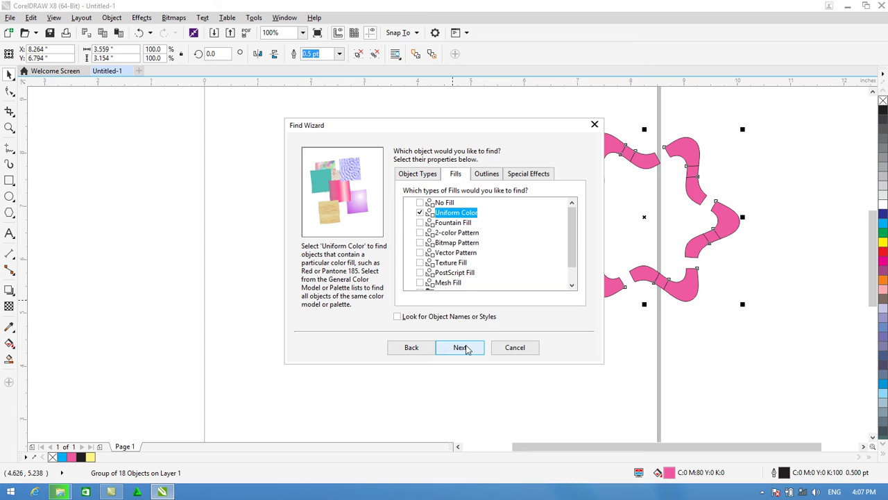
{"action": "left_click", "coordinate": [465, 349]}
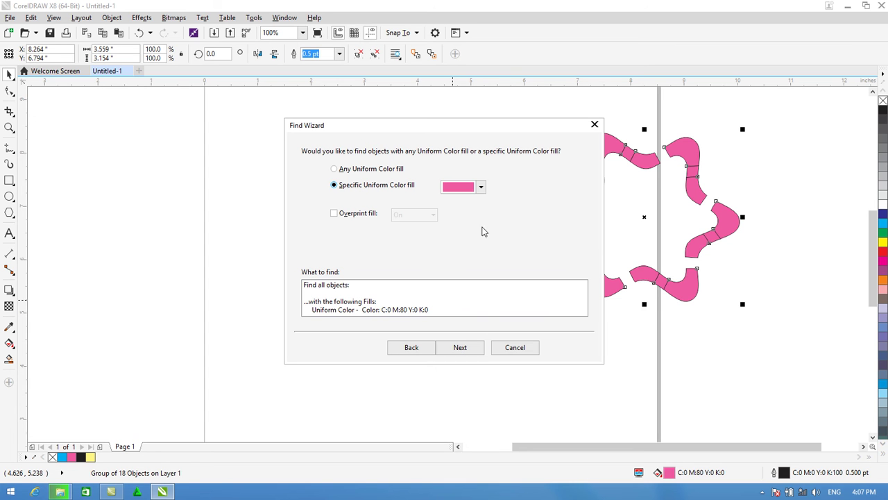
{"action": "left_click", "coordinate": [480, 186]}
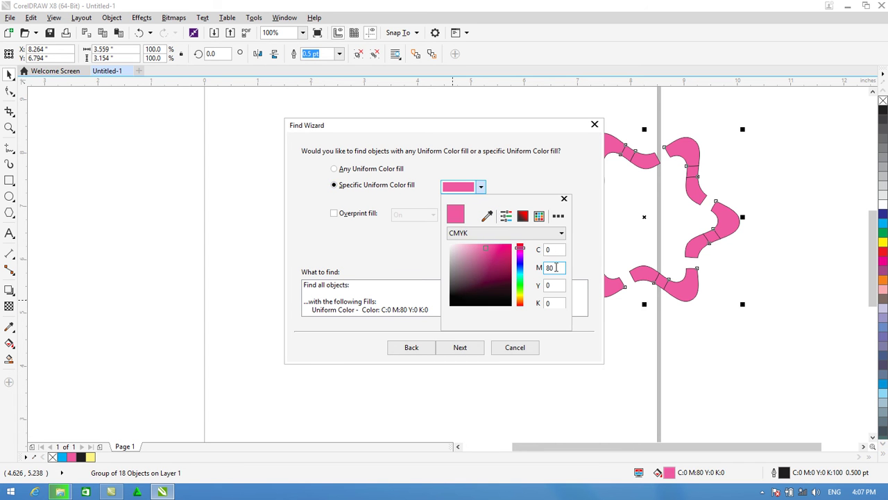
{"action": "key", "text": "Tab"}
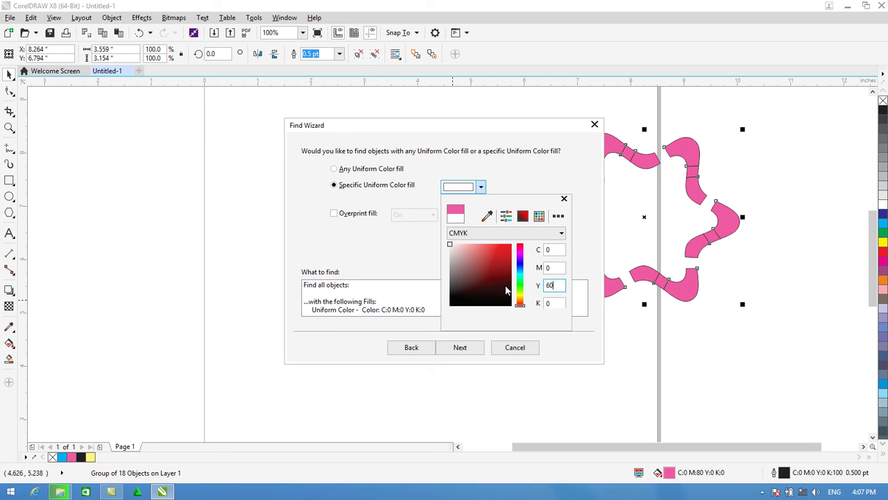
{"action": "key", "text": "Return"}
{"action": "left_click", "coordinate": [450, 354]}
{"action": "left_click", "coordinate": [448, 353]}
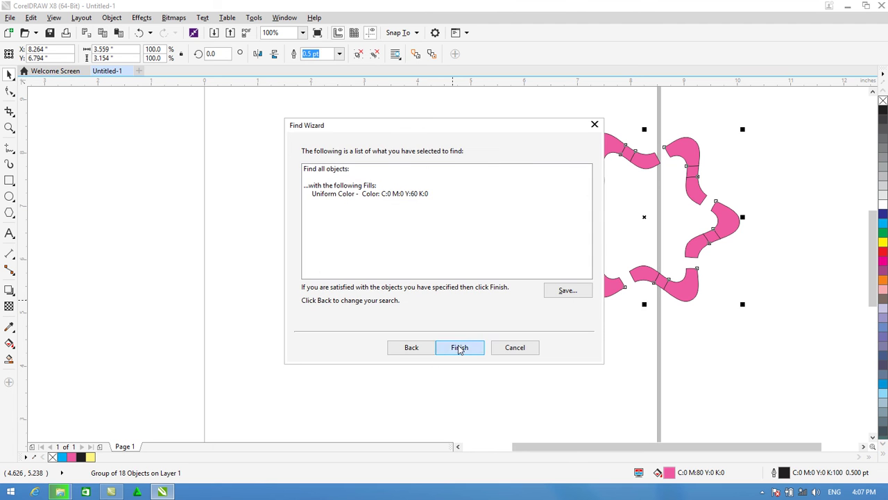
- Group all yellow pieces matched by the search and move the group left of the rosette, centred at about X -0.37, Y 5.93 inches
{"action": "left_click", "coordinate": [456, 352]}
{"action": "left_click", "coordinate": [468, 249]}
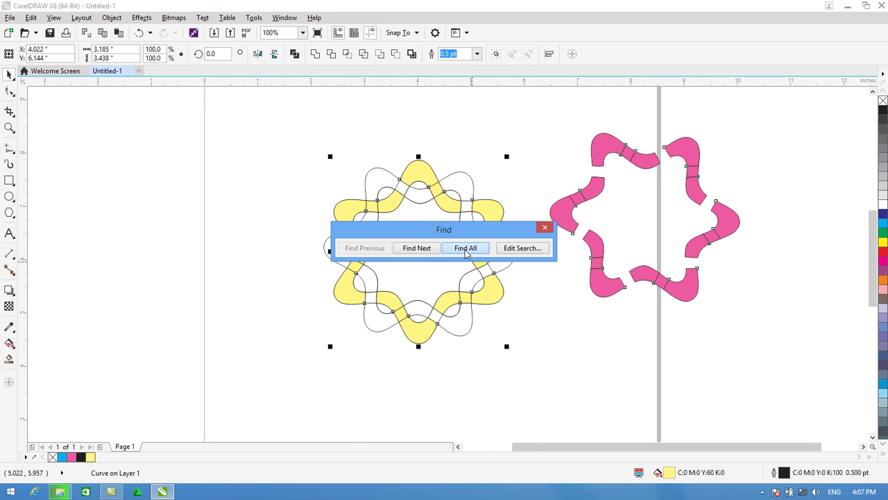
{"action": "left_click", "coordinate": [413, 170]}
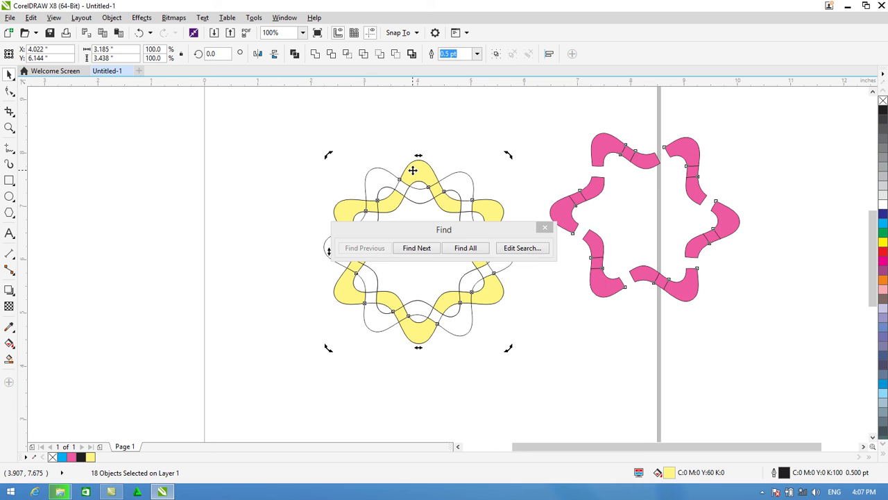
{"action": "right_click", "coordinate": [413, 170]}
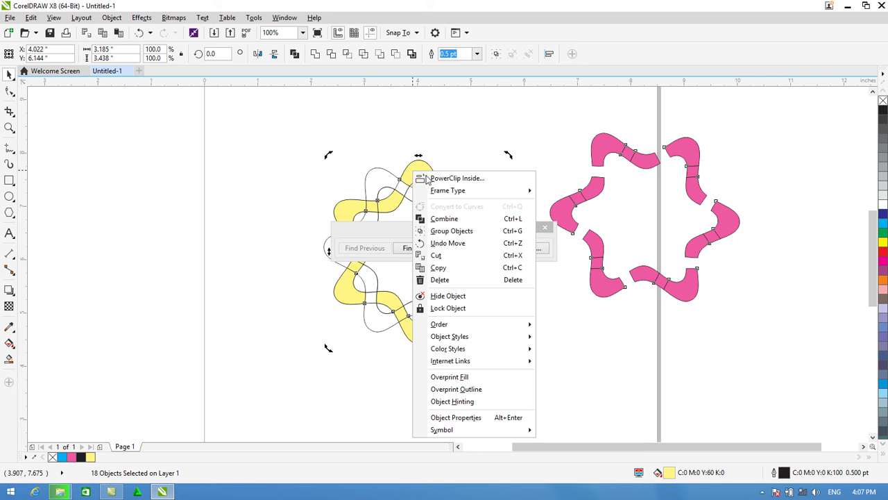
{"action": "left_click", "coordinate": [434, 228]}
{"action": "left_click_drag", "start_coordinate": [412, 174], "coordinate": [179, 187]}
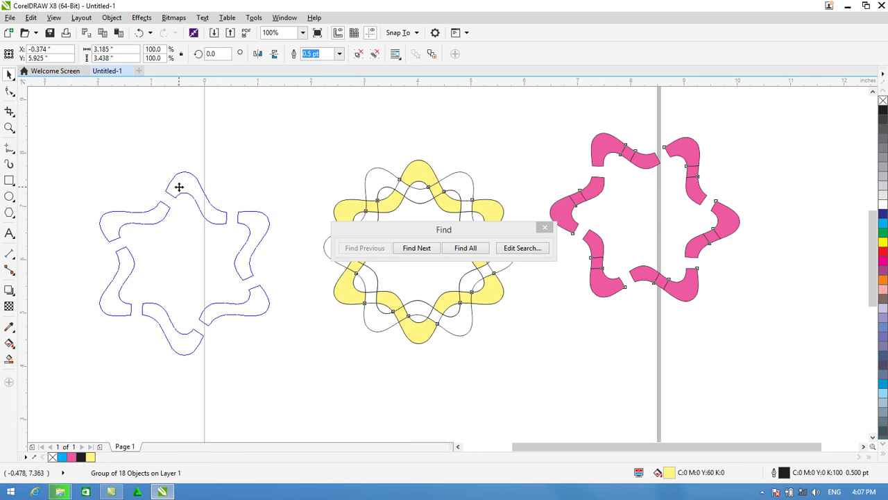
{"action": "left_click", "coordinate": [545, 228]}
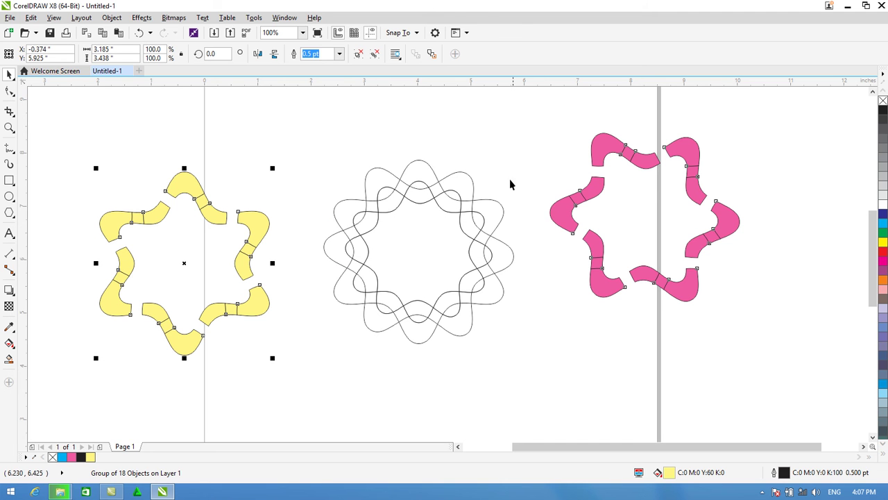
- Select the unfilled rosette outlines between the yellow and pink groups and delete them
{"action": "left_click_drag", "start_coordinate": [510, 149], "coordinate": [327, 383]}
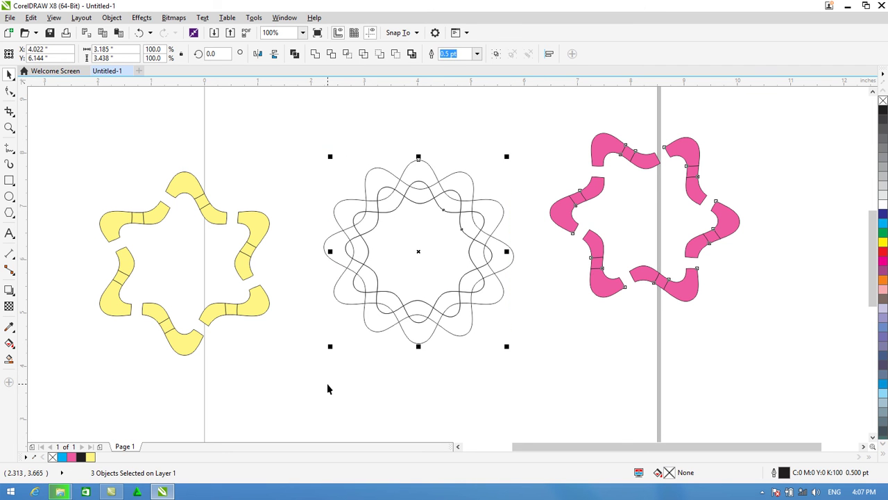
{"action": "left_click", "coordinate": [328, 384]}
{"action": "left_click_drag", "start_coordinate": [326, 141], "coordinate": [525, 392]}
{"action": "left_click", "coordinate": [460, 294]}
{"action": "key", "text": "Delete"}
- Move the yellow group onto the page, centred at about X 1.92, Y 6.49 inches, and ungroup it
{"action": "left_click_drag", "start_coordinate": [344, 144], "coordinate": [74, 381]}
{"action": "mouse_move", "coordinate": [123, 223]}
{"action": "left_mouse_down"}
{"action": "mouse_move", "coordinate": [239, 203]}
{"action": "mouse_move", "coordinate": [304, 242]}
{"action": "mouse_move", "coordinate": [321, 181]}
{"action": "left_mouse_up"}
{"action": "right_click", "coordinate": [320, 170]}
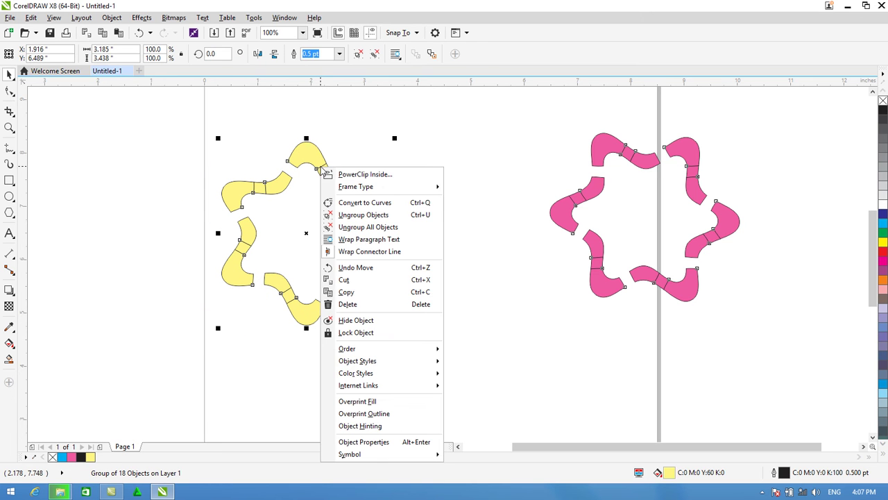
{"action": "left_click", "coordinate": [361, 216]}
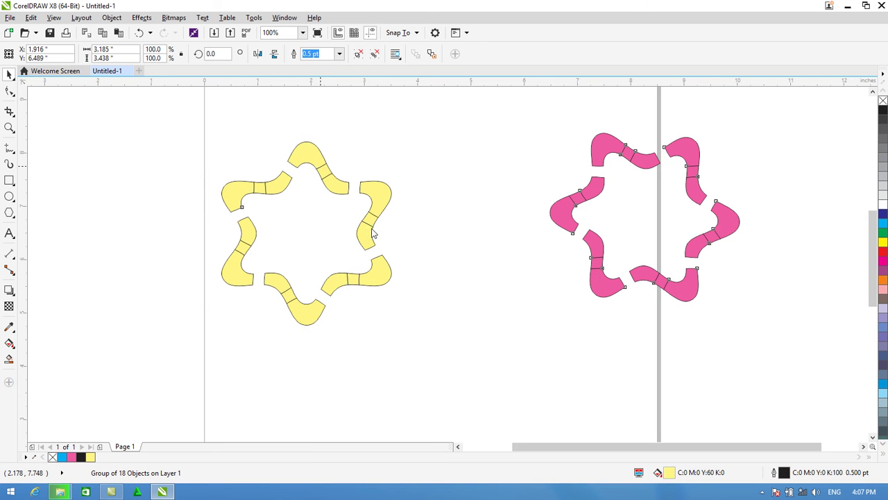
{"action": "key", "text": "Escape"}
- Weld the three pieces of each of the top, upper-right and lower-right yellow bands into single shapes
{"action": "left_click_drag", "start_coordinate": [287, 132], "coordinate": [355, 206]}
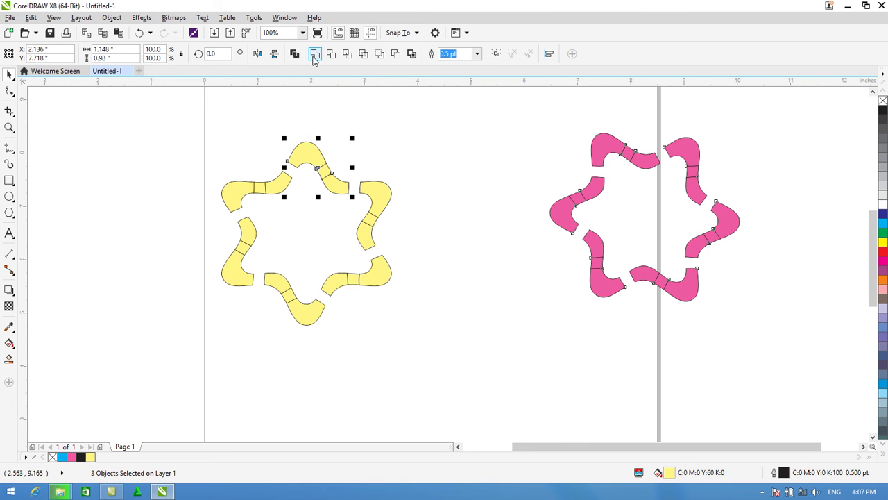
{"action": "left_click", "coordinate": [315, 53]}
{"action": "key", "text": "Escape"}
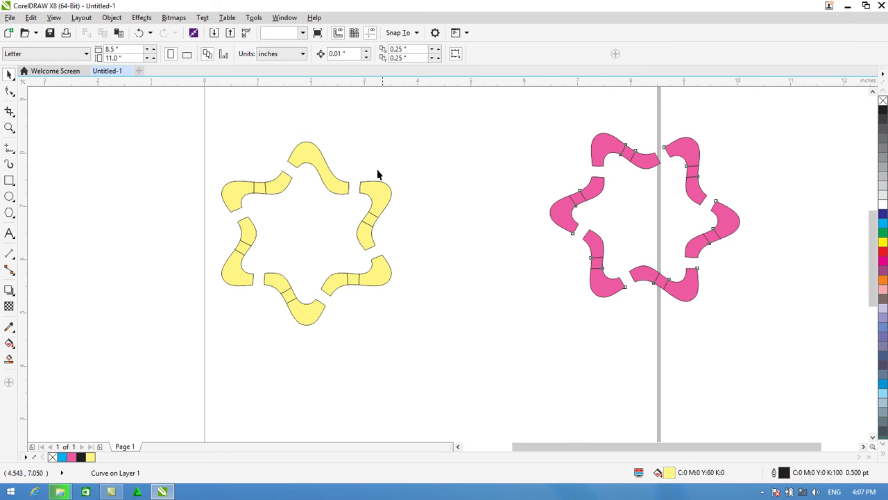
{"action": "left_click_drag", "start_coordinate": [420, 237], "coordinate": [312, 301]}
{"action": "key", "text": "ctrl+l"}
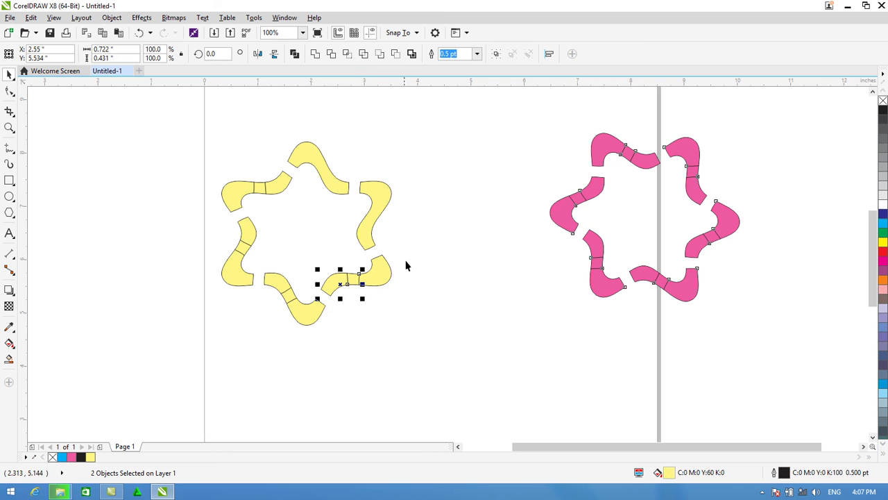
{"action": "left_click", "coordinate": [386, 277], "text": "shift"}
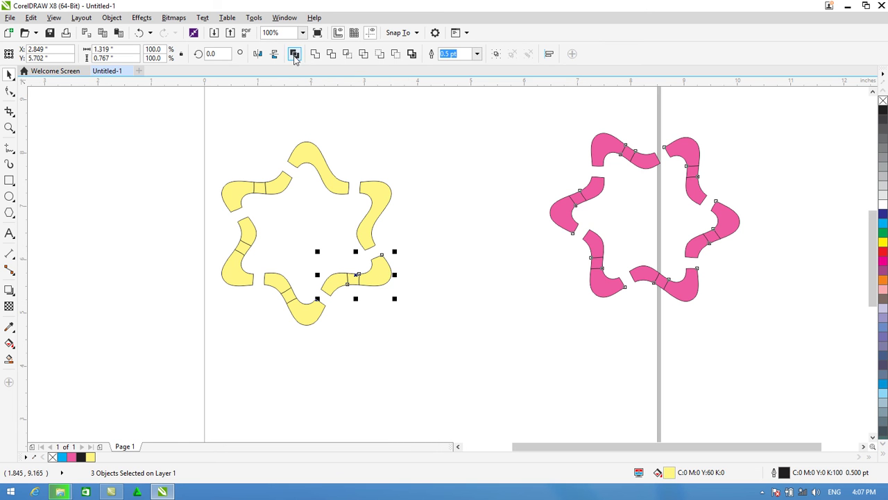
{"action": "left_click", "coordinate": [315, 54]}
- Weld the three pieces of each of the bottom, lower-left and upper-left yellow bands into single shapes
{"action": "left_click_drag", "start_coordinate": [327, 347], "coordinate": [259, 264]}
{"action": "left_click", "coordinate": [315, 54]}
{"action": "left_click_drag", "start_coordinate": [210, 221], "coordinate": [255, 286]}
{"action": "left_click", "coordinate": [315, 54]}
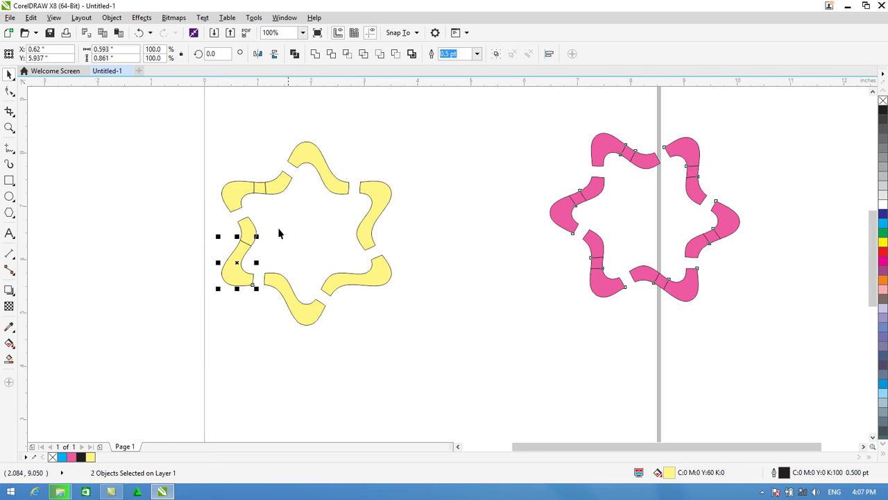
{"action": "left_click", "coordinate": [247, 227], "text": "shift"}
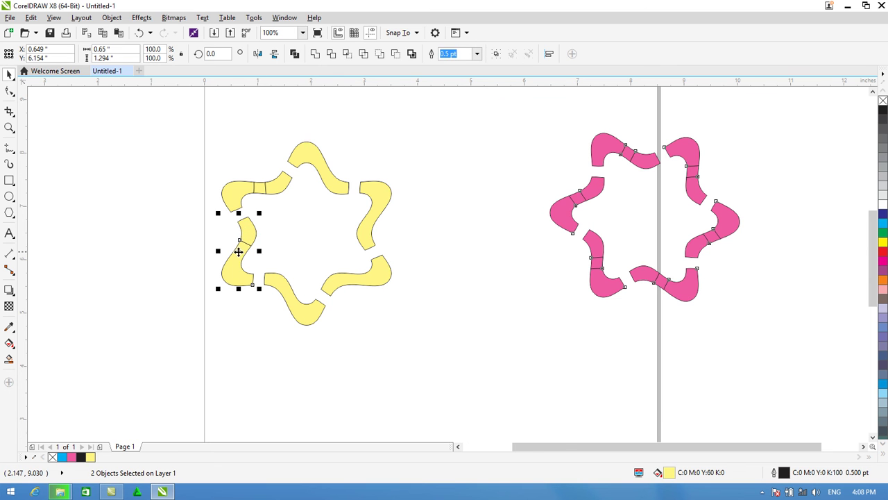
{"action": "left_click", "coordinate": [317, 57]}
{"action": "left_click_drag", "start_coordinate": [201, 165], "coordinate": [306, 217]}
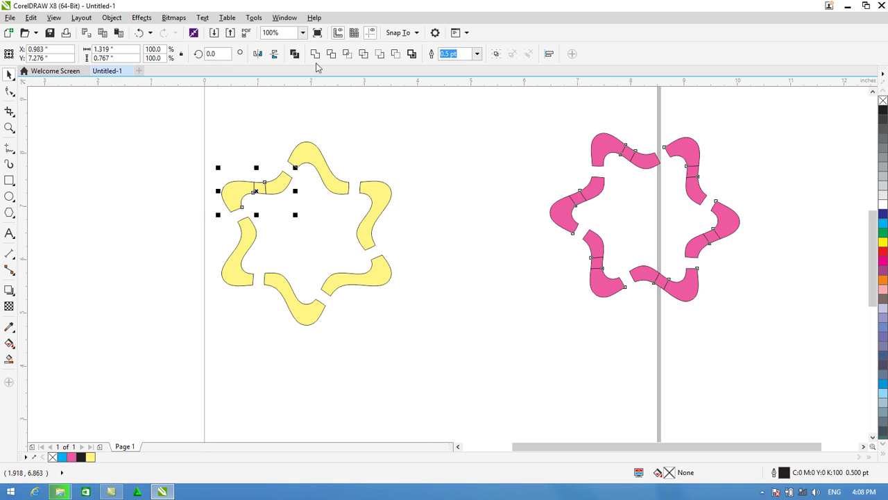
{"action": "left_click", "coordinate": [413, 261]}
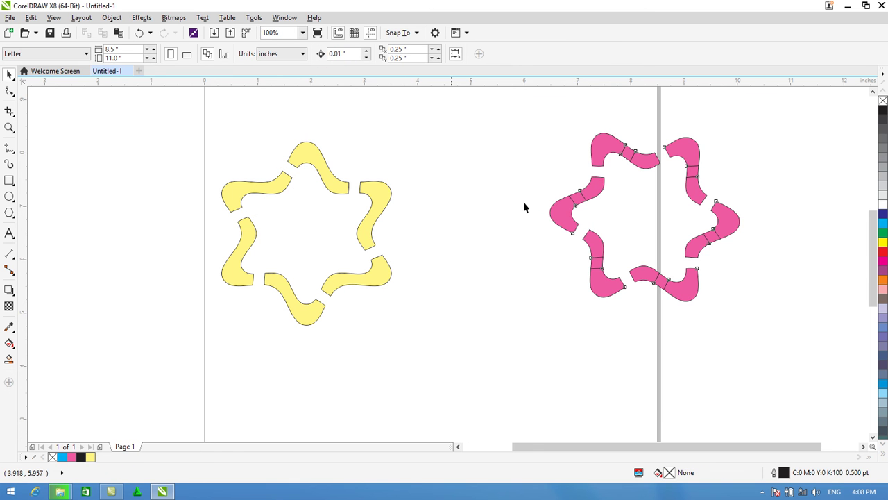
- Ungroup all objects in the pink star group
{"action": "mouse_move", "coordinate": [659, 162]}
{"action": "left_mouse_down"}
{"action": "mouse_move", "coordinate": [668, 170]}
{"action": "mouse_move", "coordinate": [661, 176]}
{"action": "left_mouse_up"}
{"action": "left_click", "coordinate": [645, 159]}
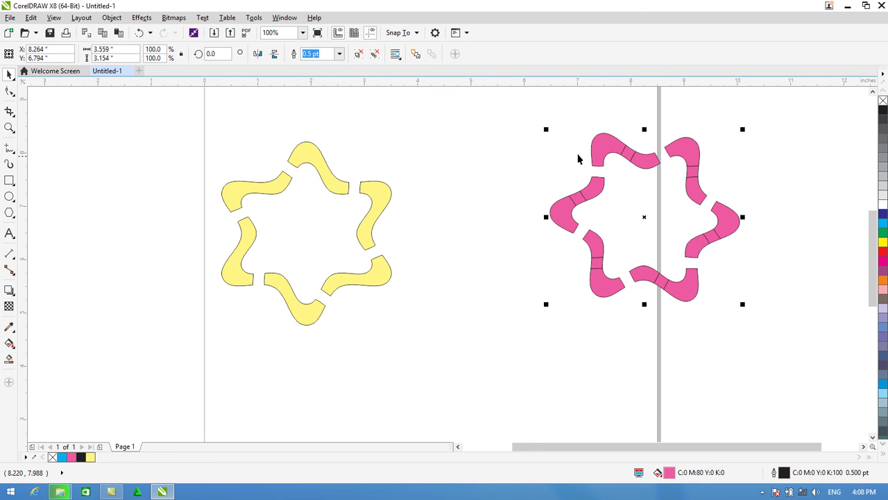
{"action": "right_click", "coordinate": [606, 157]}
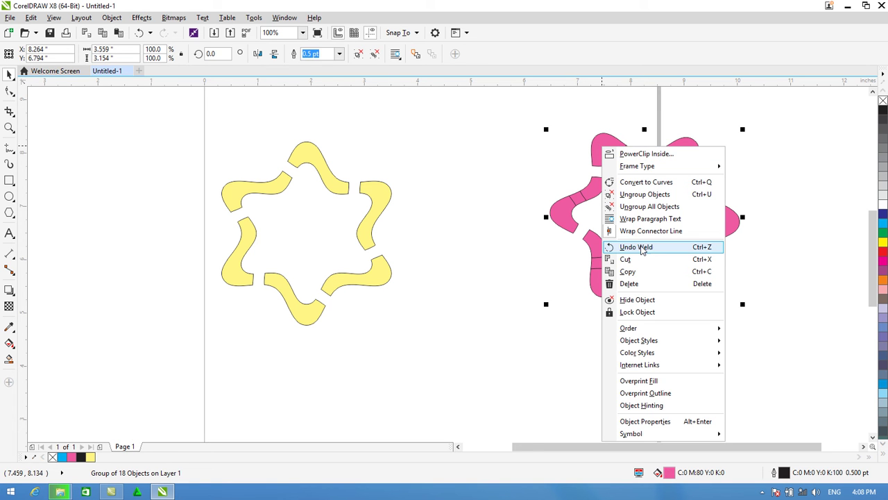
{"action": "left_click", "coordinate": [632, 206]}
- Weld the pieces of each of the upper-left, upper-right and right pink bands into single shapes
{"action": "left_click_drag", "start_coordinate": [573, 118], "coordinate": [653, 179]}
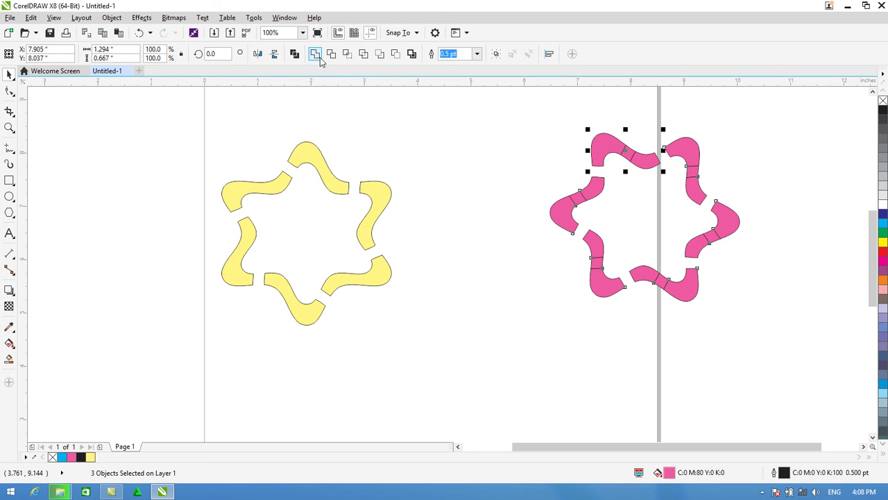
{"action": "key", "text": "ctrl+l"}
{"action": "left_click_drag", "start_coordinate": [661, 117], "coordinate": [710, 203]}
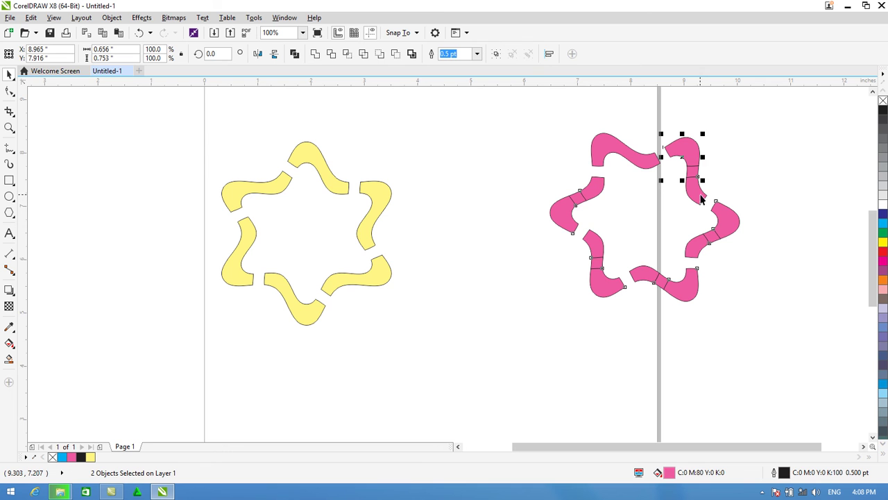
{"action": "key", "text": "ctrl+l"}
{"action": "left_click_drag", "start_coordinate": [761, 204], "coordinate": [673, 258]}
{"action": "left_click", "coordinate": [314, 54]}
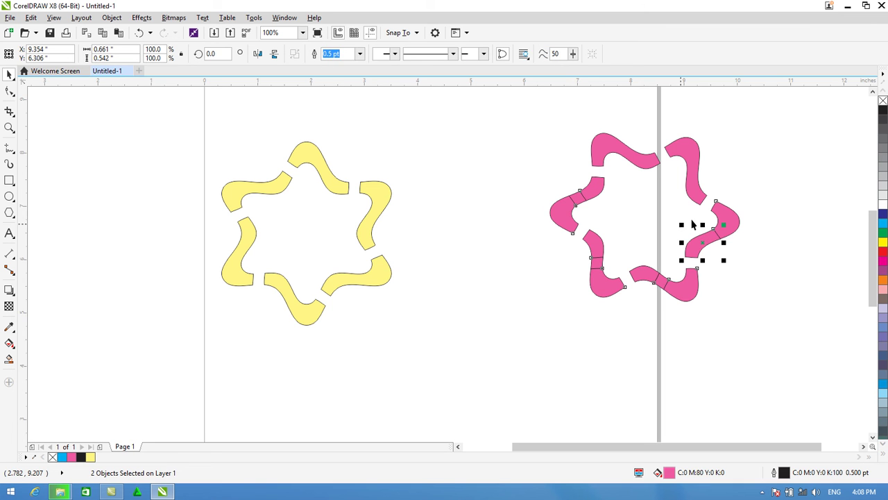
{"action": "key", "text": "ctrl+z"}
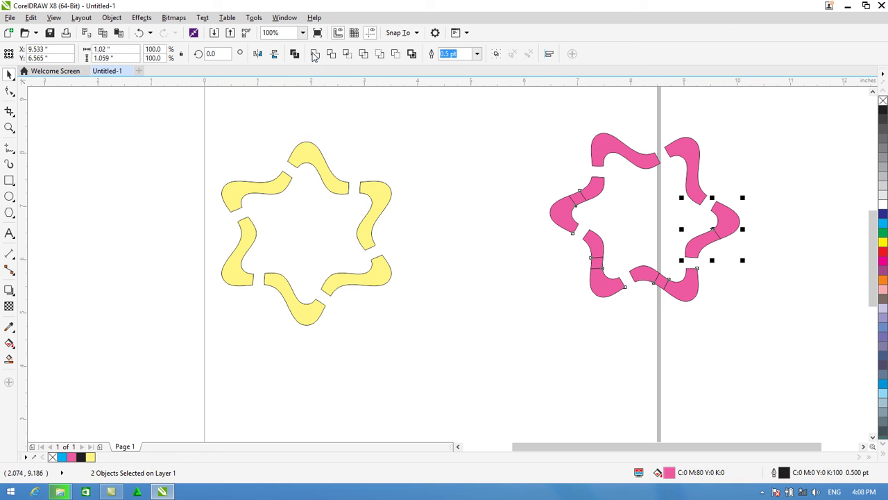
- Weld the three pieces of each of the lower-right, lower-left and left pink bands into single shapes
{"action": "left_click", "coordinate": [730, 324]}
{"action": "left_click_drag", "start_coordinate": [732, 322], "coordinate": [624, 261]}
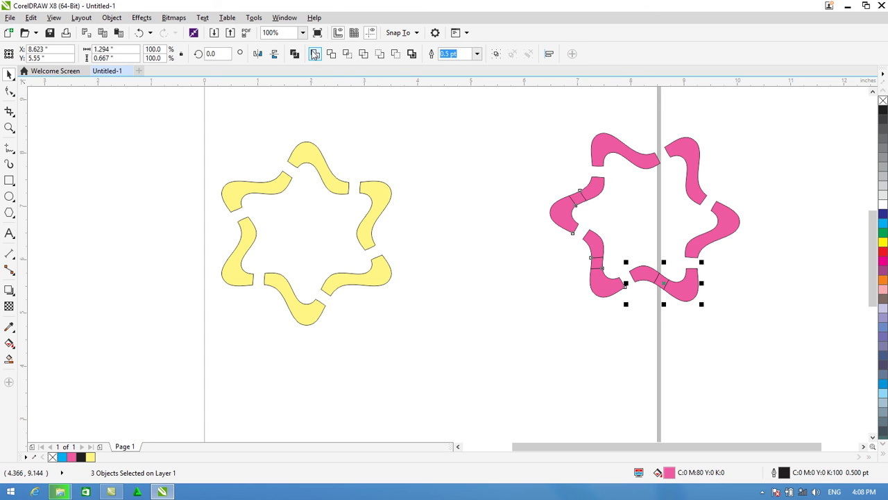
{"action": "left_click", "coordinate": [606, 328]}
{"action": "left_click_drag", "start_coordinate": [606, 327], "coordinate": [587, 228]}
{"action": "left_click", "coordinate": [614, 296], "text": "shift"}
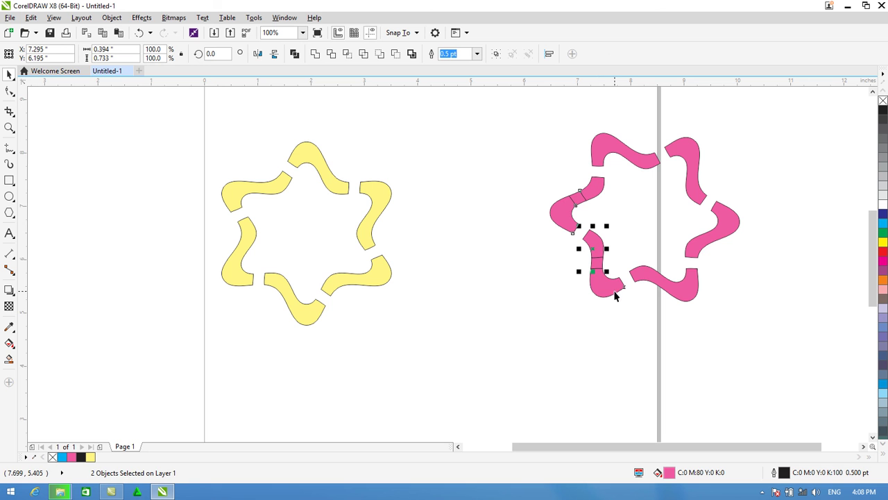
{"action": "left_click", "coordinate": [615, 296], "text": "shift"}
{"action": "left_click_drag", "start_coordinate": [533, 172], "coordinate": [611, 236]}
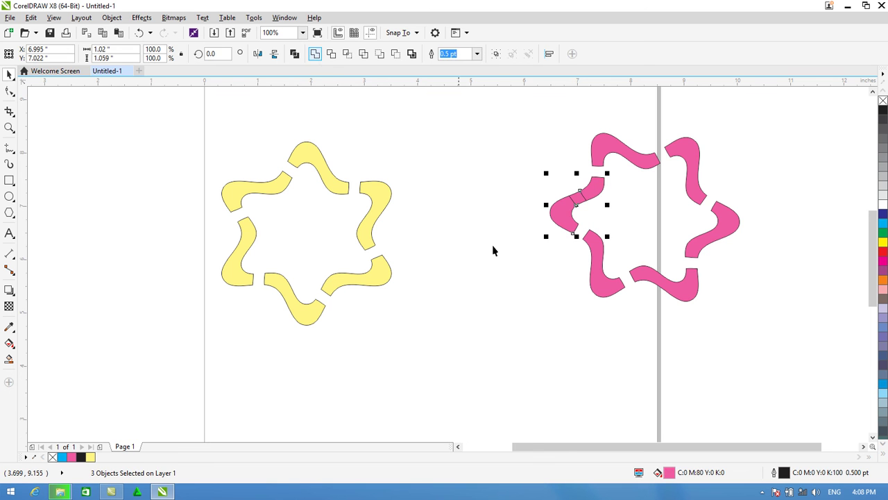
{"action": "key", "text": "ctrl+l"}
{"action": "left_click", "coordinate": [495, 284]}
{"action": "left_click_drag", "start_coordinate": [440, 160], "coordinate": [202, 341]}
{"action": "left_click_drag", "start_coordinate": [312, 159], "coordinate": [340, 134]}
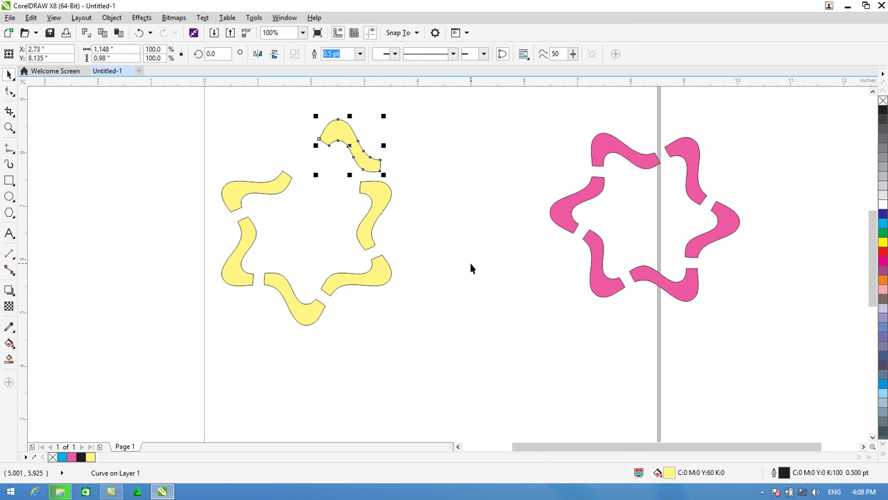
{"action": "key", "text": "ctrl+z"}
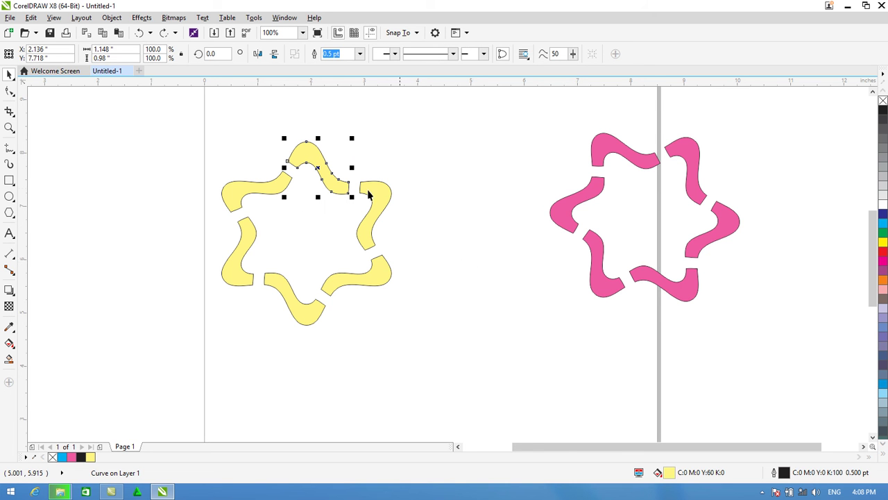
- Try a fountain fill on the top yellow band
{"action": "left_click", "coordinate": [8, 342]}
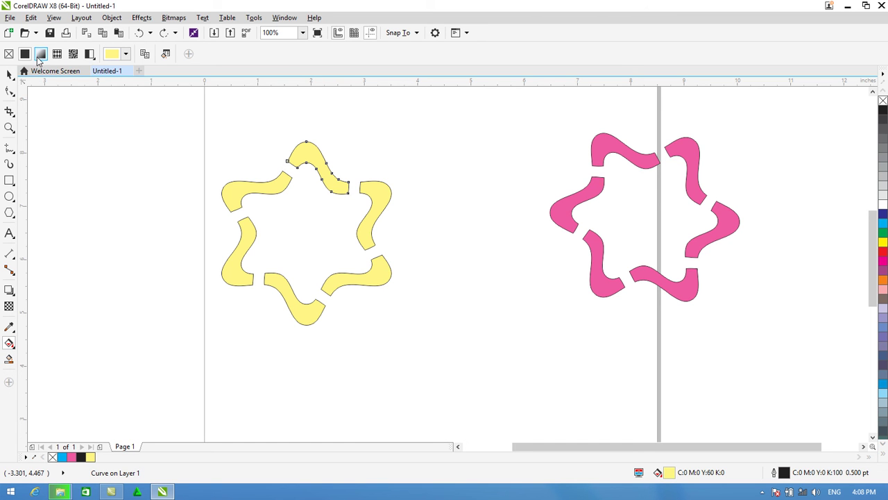
{"action": "left_click", "coordinate": [41, 54]}
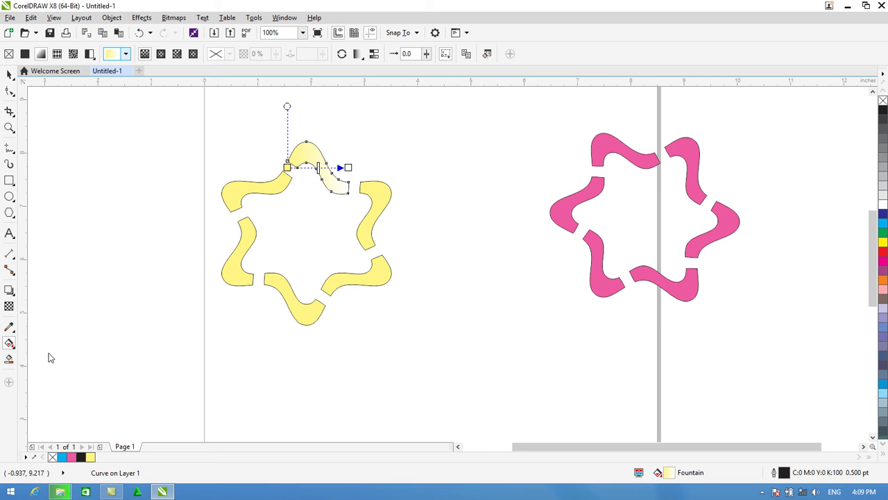
{"action": "left_click", "coordinate": [125, 54]}
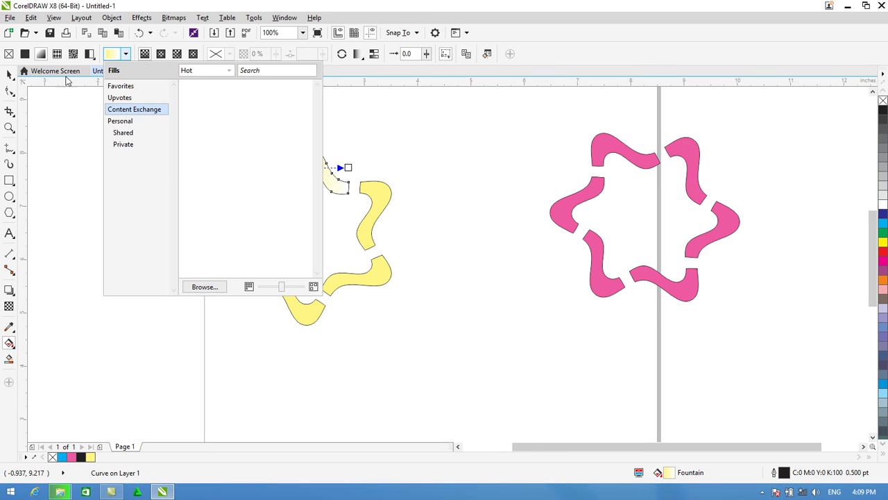
{"action": "left_click", "coordinate": [29, 61]}
- Set the Smart Fill colour to red, C 0, M 100, Y 100, K 0, and fill the top band of the yellow star
{"action": "left_click", "coordinate": [9, 359]}
{"action": "left_click", "coordinate": [125, 54]}
{"action": "left_click", "coordinate": [126, 53]}
{"action": "left_click", "coordinate": [126, 54]}
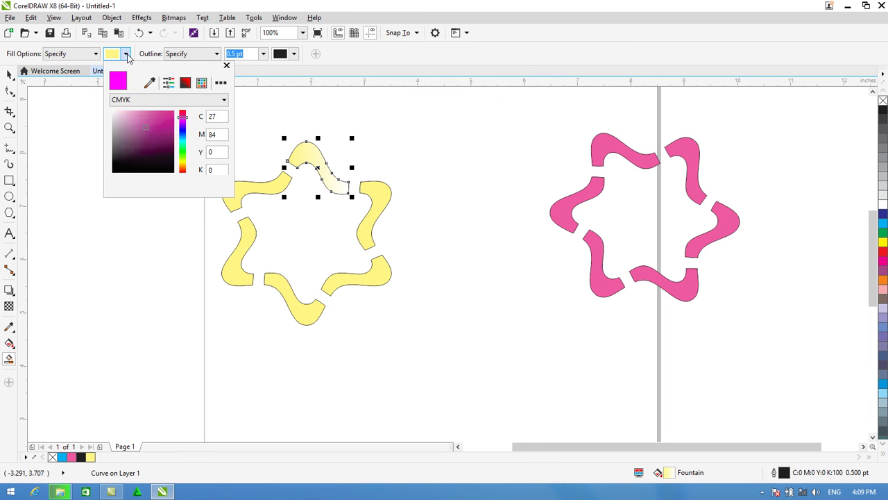
{"action": "left_click_drag", "start_coordinate": [184, 124], "coordinate": [189, 100]}
{"action": "left_click", "coordinate": [174, 111]}
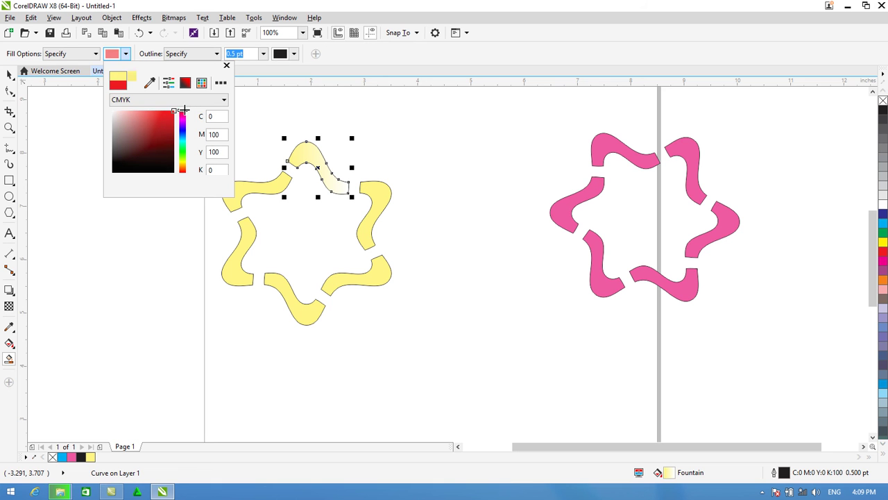
{"action": "left_click", "coordinate": [226, 65]}
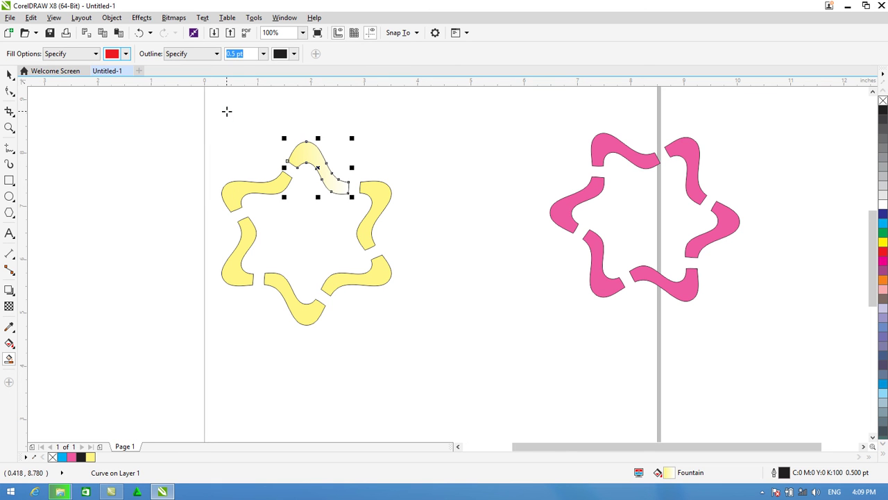
{"action": "left_click", "coordinate": [307, 151]}
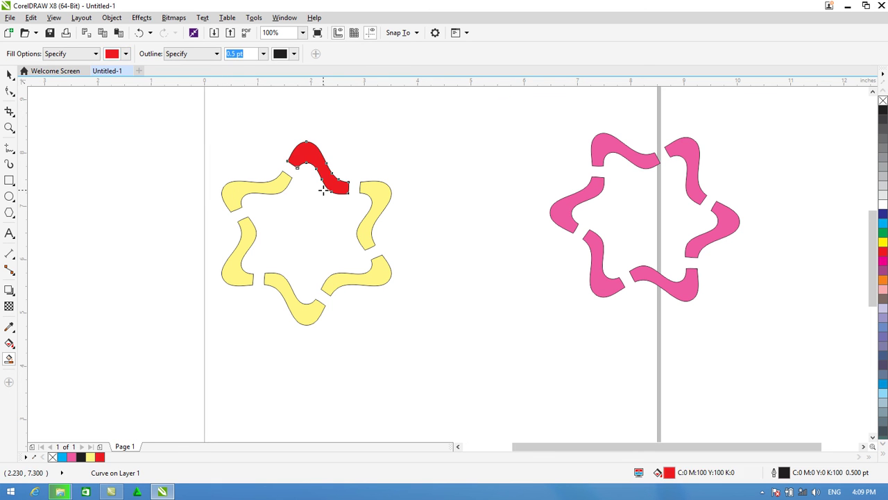
- Apply a red-to-white fountain fill to the top red band of the star
{"action": "left_click", "coordinate": [9, 342]}
{"action": "left_click_drag", "start_coordinate": [312, 152], "coordinate": [289, 133]}
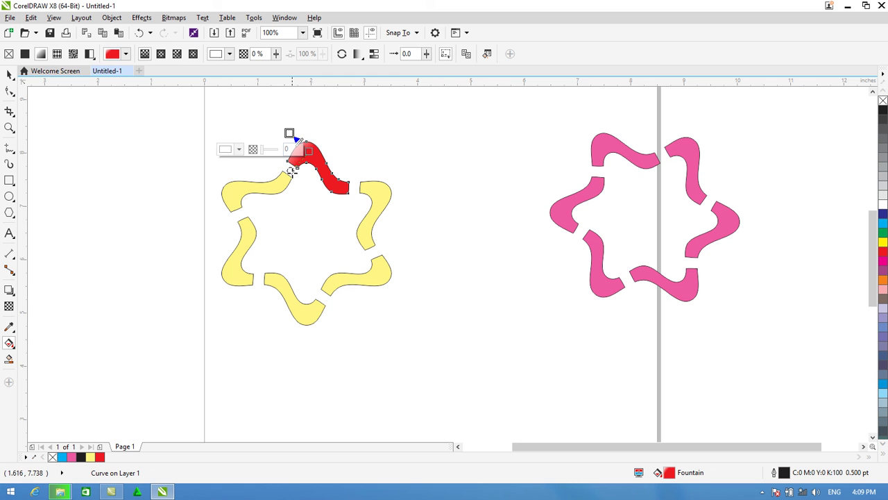
{"action": "left_click_drag", "start_coordinate": [293, 171], "coordinate": [368, 190]}
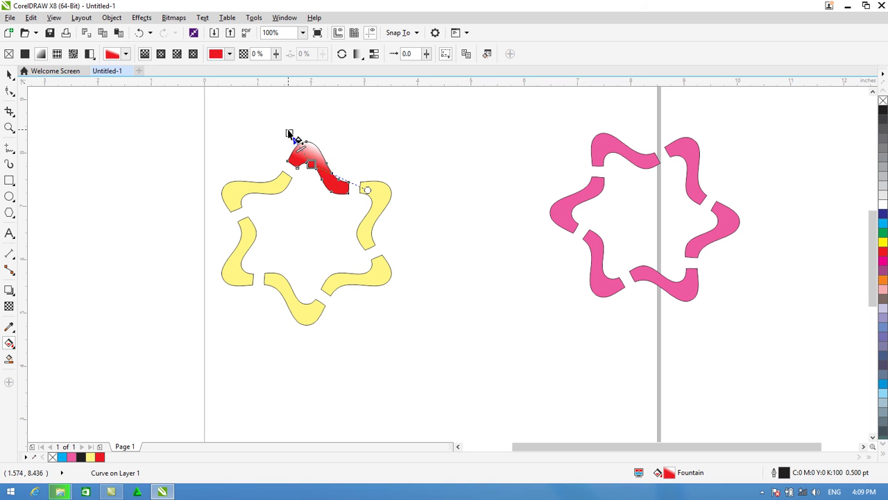
- Rework the top band's fountain fill so red starts at its inner curve and fades to white just above its peak
{"action": "key", "text": "Delete"}
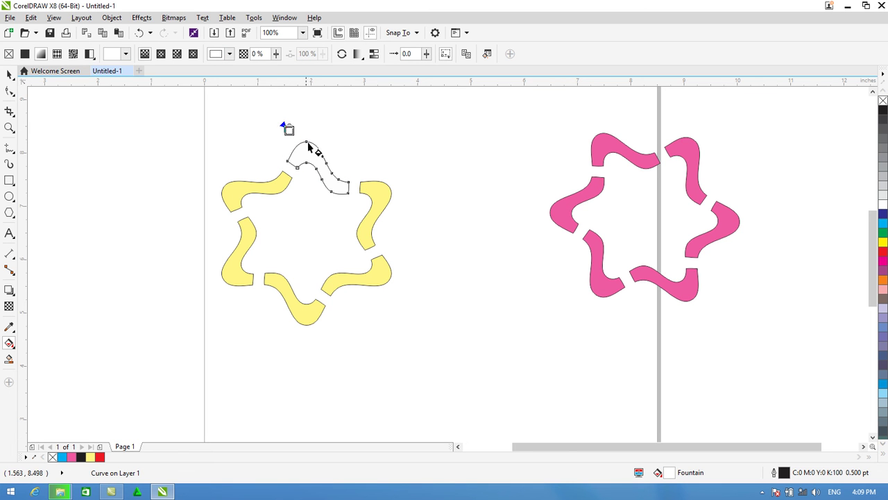
{"action": "left_click_drag", "start_coordinate": [307, 148], "coordinate": [392, 173]}
{"action": "left_click_drag", "start_coordinate": [292, 137], "coordinate": [288, 116]}
{"action": "left_click_drag", "start_coordinate": [311, 165], "coordinate": [303, 170]}
{"action": "left_click_drag", "start_coordinate": [420, 198], "coordinate": [382, 198]}
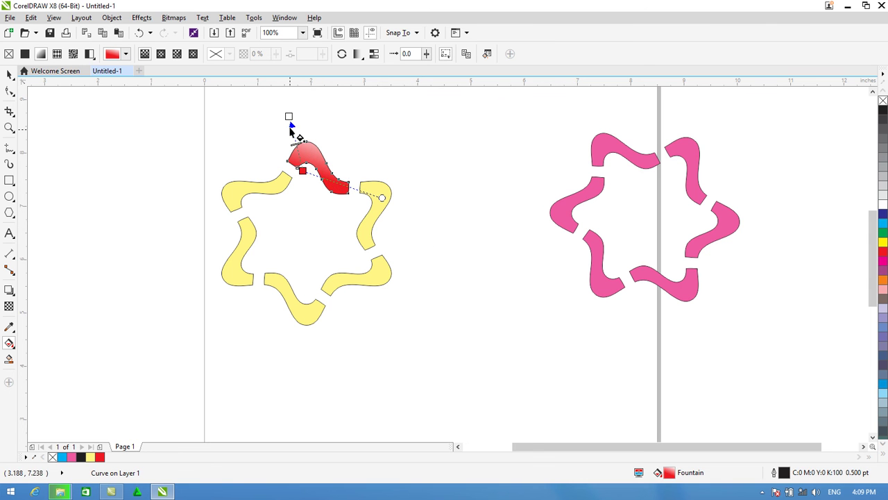
{"action": "left_click_drag", "start_coordinate": [289, 116], "coordinate": [306, 125]}
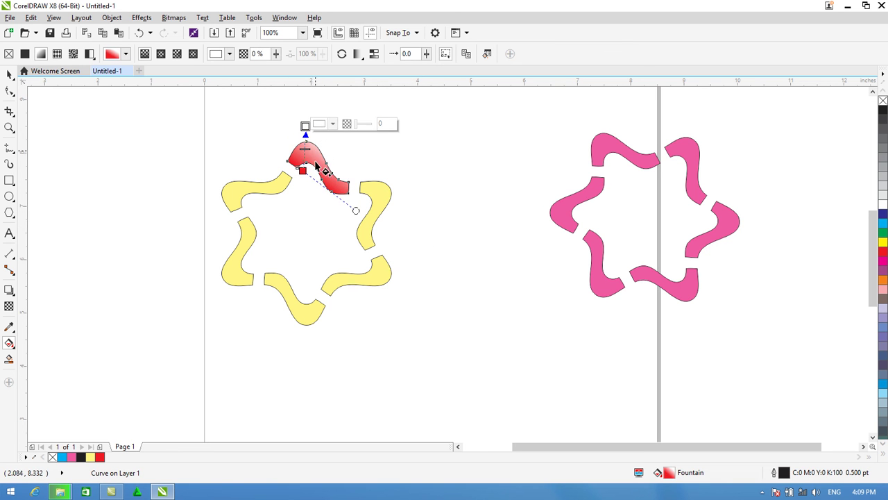
{"action": "left_click", "coordinate": [346, 202]}
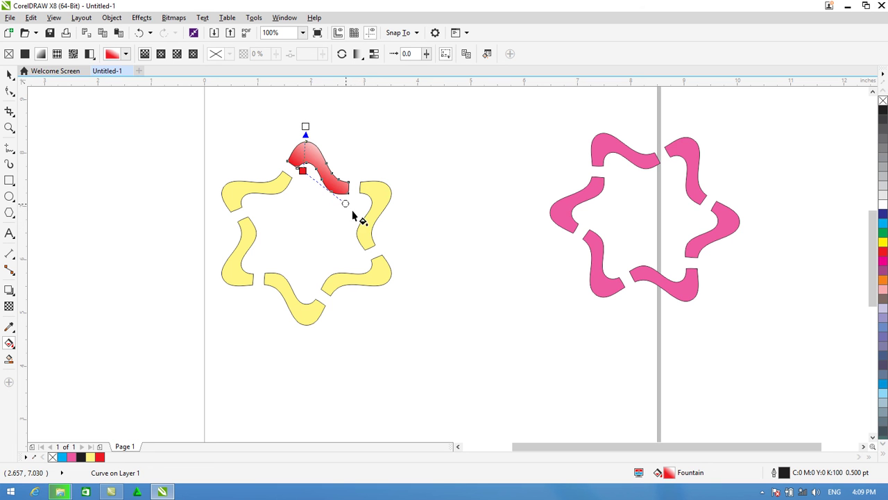
{"action": "left_click", "coordinate": [9, 74]}
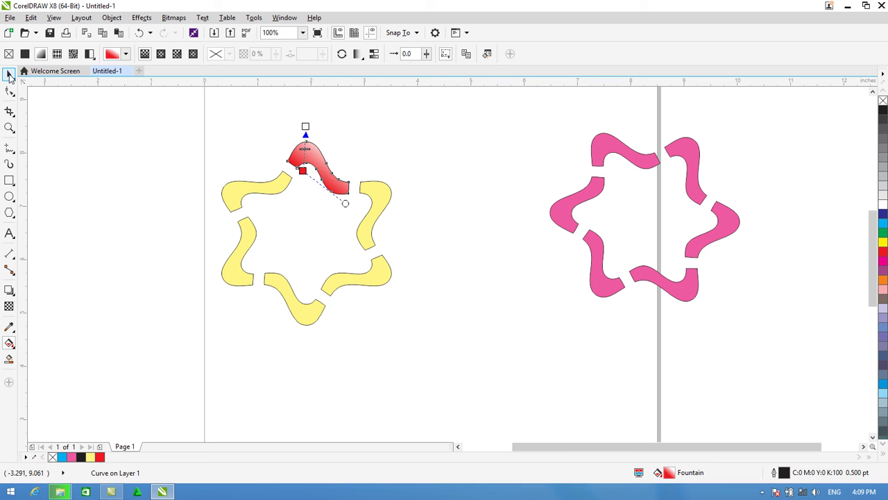
{"action": "left_click", "coordinate": [467, 222]}
{"action": "left_click", "coordinate": [371, 220]}
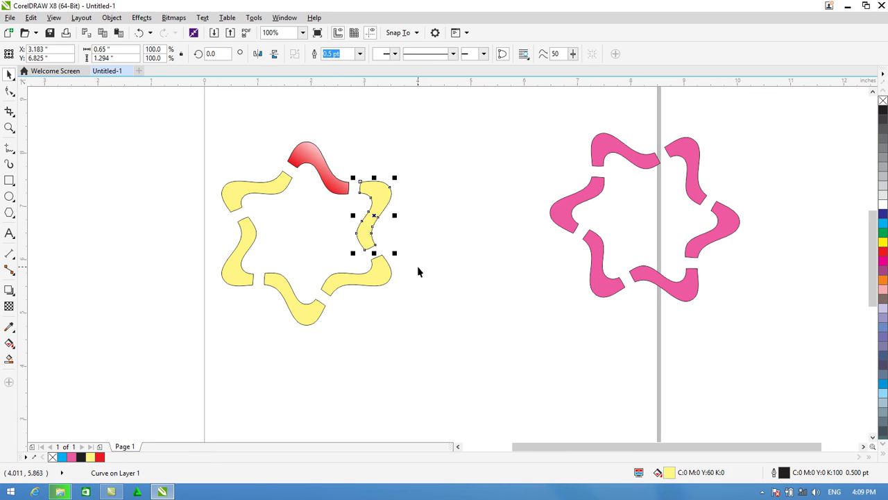
{"action": "left_click", "coordinate": [242, 185], "text": "shift"}
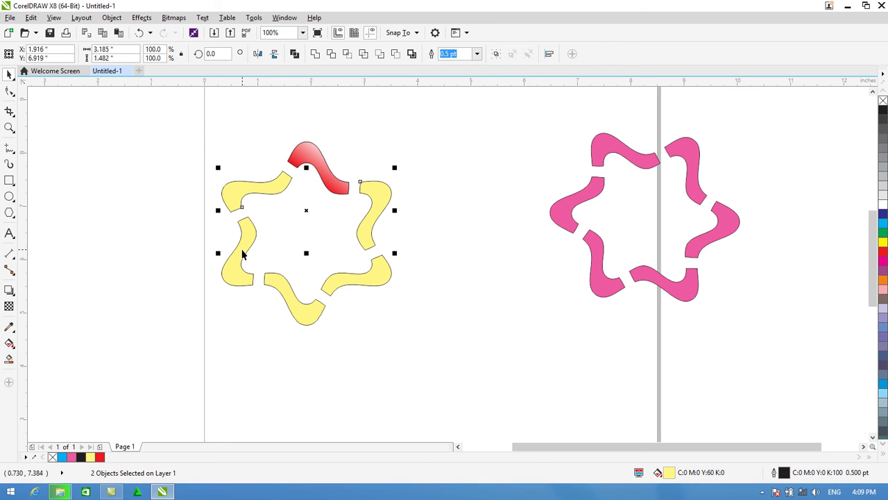
{"action": "left_click", "coordinate": [289, 302], "text": "shift"}
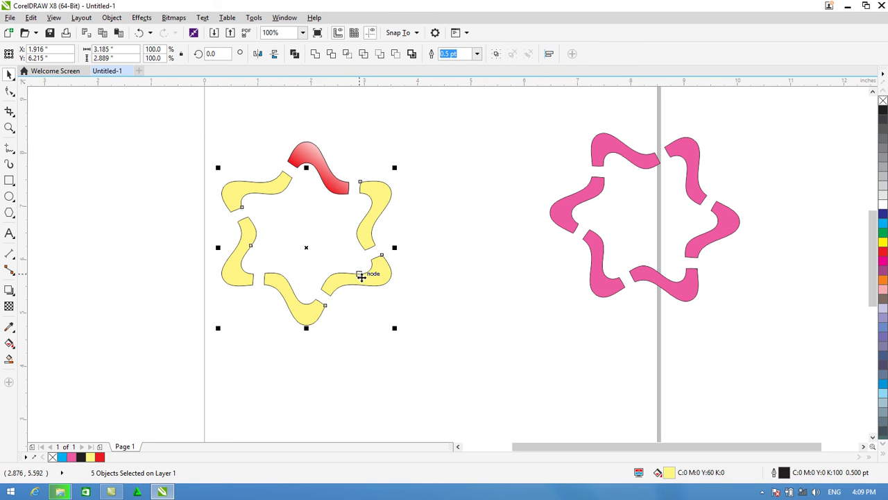
{"action": "left_click", "coordinate": [387, 280]}
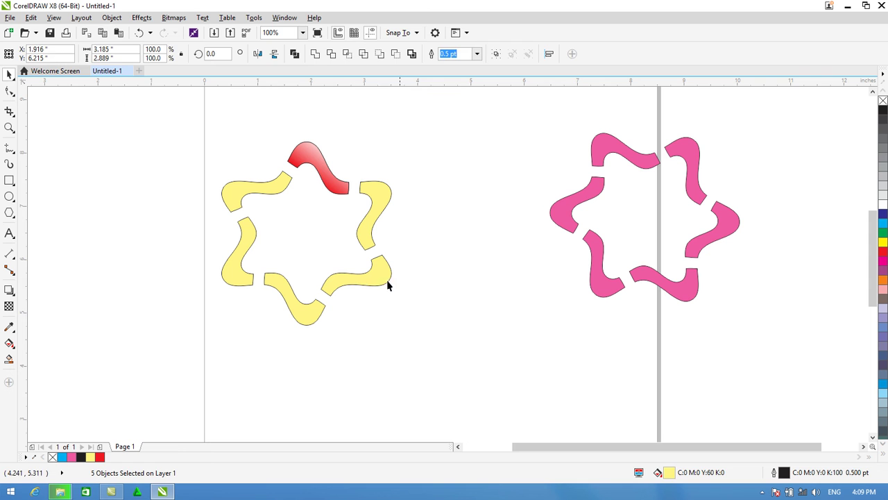
- Copy only the fill of the top red band to the five remaining yellow bands with Copy Properties
{"action": "left_click", "coordinate": [368, 278]}
{"action": "left_click", "coordinate": [377, 200], "text": "shift"}
{"action": "left_click", "coordinate": [237, 194], "text": "shift"}
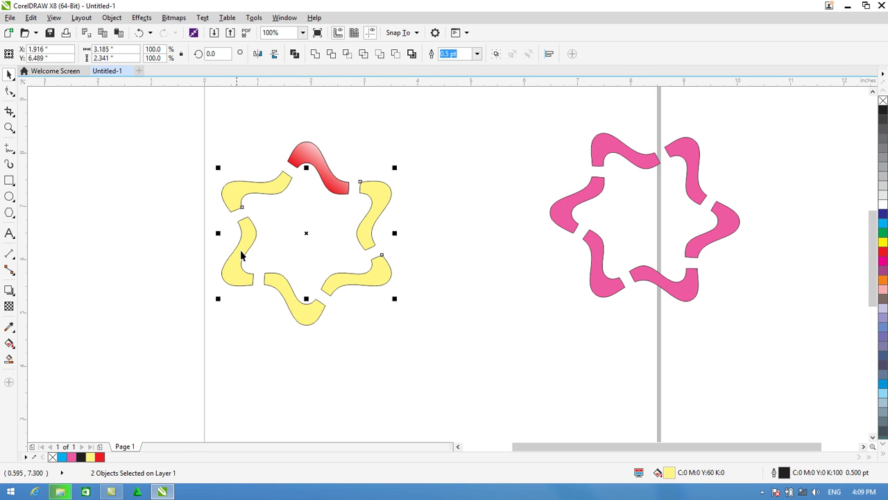
{"action": "left_click", "coordinate": [287, 294], "text": "shift"}
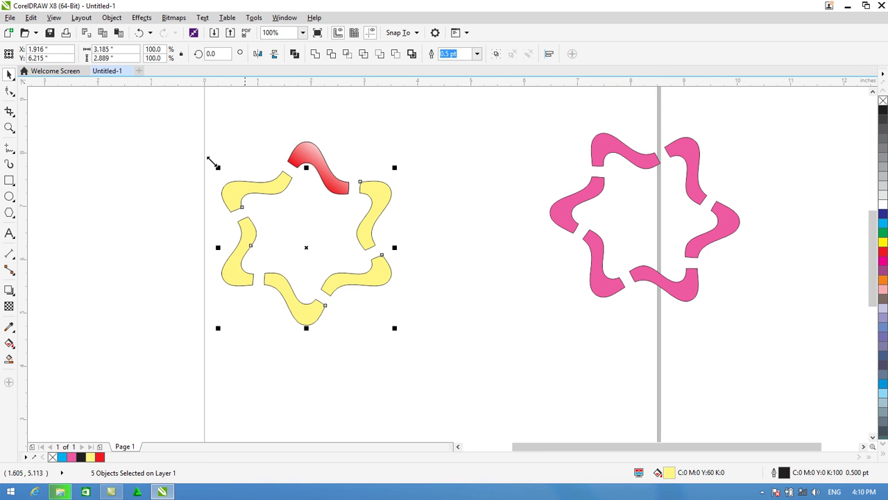
{"action": "left_click", "coordinate": [31, 18]}
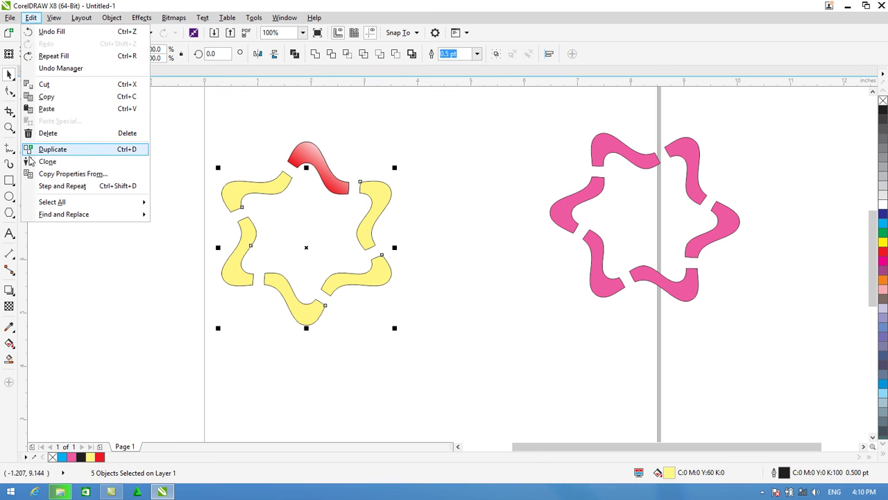
{"action": "left_click", "coordinate": [53, 177]}
{"action": "left_click", "coordinate": [347, 234]}
{"action": "left_click", "coordinate": [458, 271]}
{"action": "left_click", "coordinate": [297, 155]}
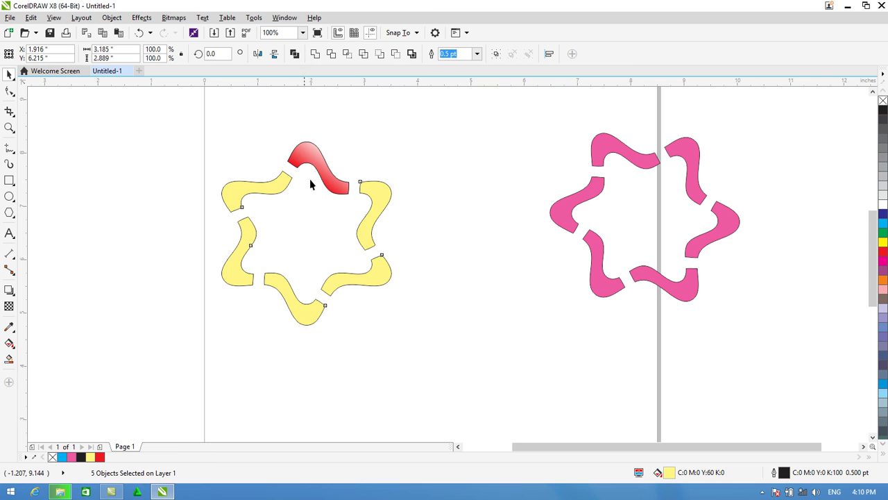
{"action": "left_click", "coordinate": [424, 224]}
- Give the upper-left pink band a fountain fill fading from pink at its left end to white at its right end, and adjust its direction
{"action": "left_click", "coordinate": [621, 154]}
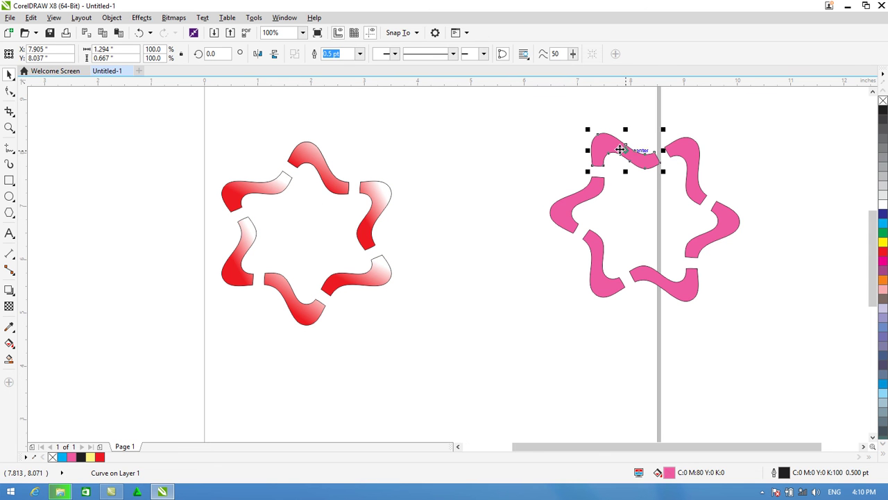
{"action": "left_click", "coordinate": [9, 342]}
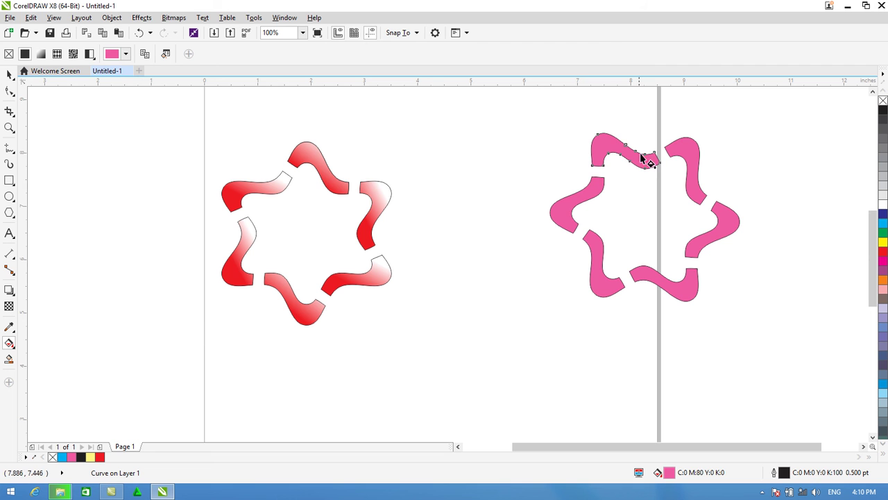
{"action": "left_click_drag", "start_coordinate": [628, 160], "coordinate": [608, 105]}
{"action": "left_click_drag", "start_coordinate": [674, 109], "coordinate": [607, 152]}
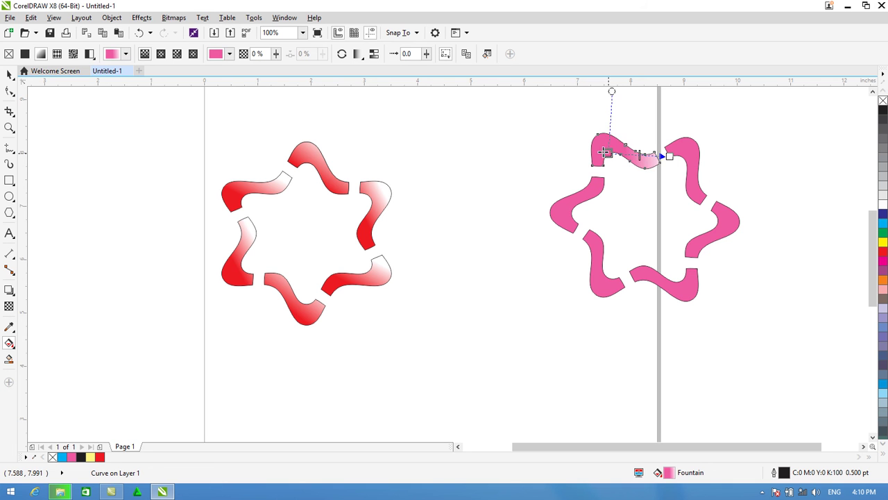
{"action": "left_click", "coordinate": [605, 152]}
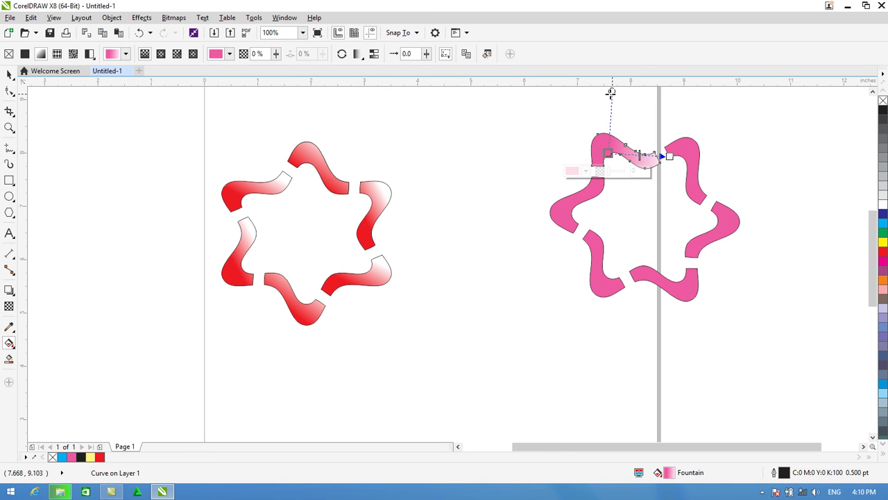
{"action": "left_click", "coordinate": [587, 94]}
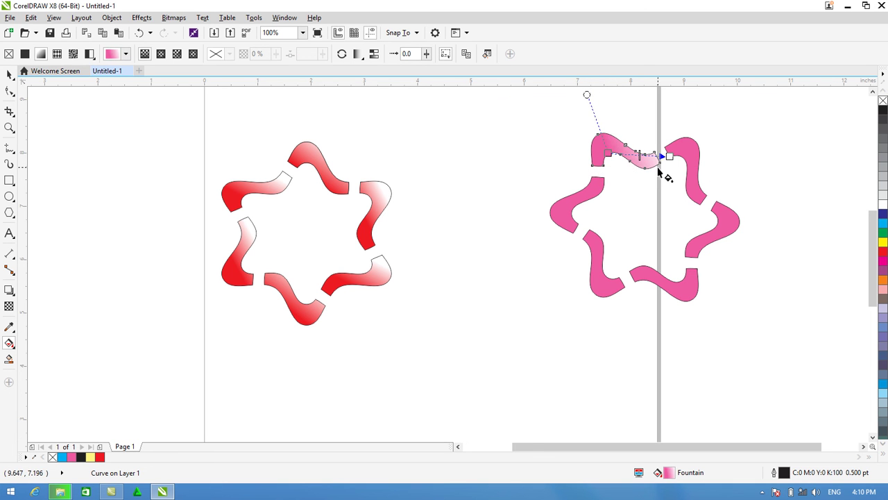
{"action": "left_click", "coordinate": [9, 74]}
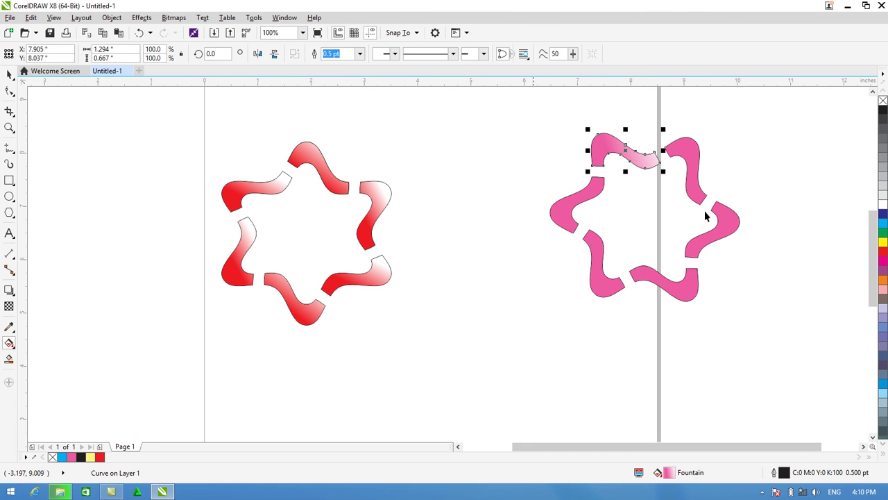
- Copy only the fill of the upper-left pink band to the other five pink bands with Copy Properties
{"action": "left_click", "coordinate": [694, 174]}
{"action": "left_click", "coordinate": [723, 232], "text": "shift"}
{"action": "left_click", "coordinate": [690, 280], "text": "shift"}
{"action": "left_click", "coordinate": [615, 285], "text": "shift"}
{"action": "left_click", "coordinate": [569, 215], "text": "shift"}
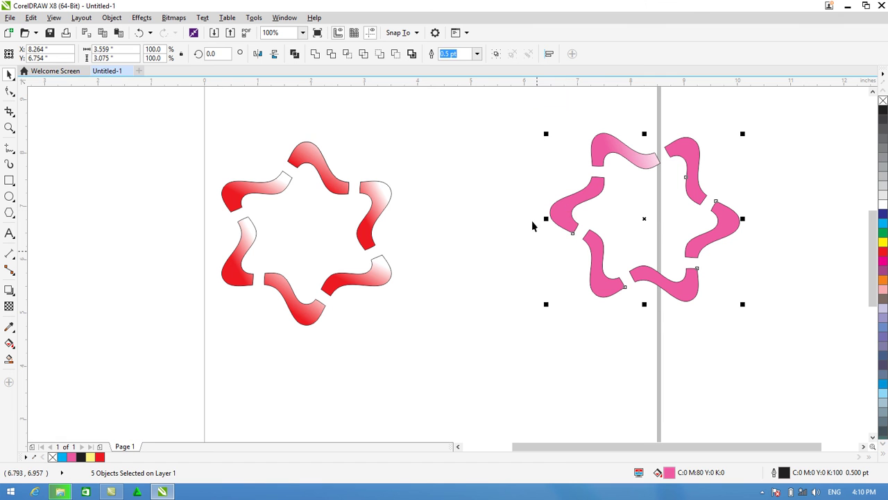
{"action": "left_click", "coordinate": [30, 17]}
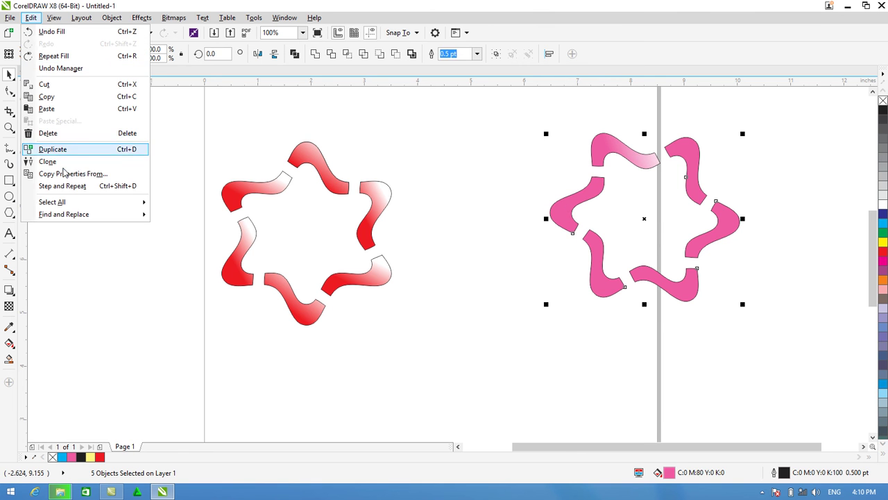
{"action": "left_click", "coordinate": [63, 174]}
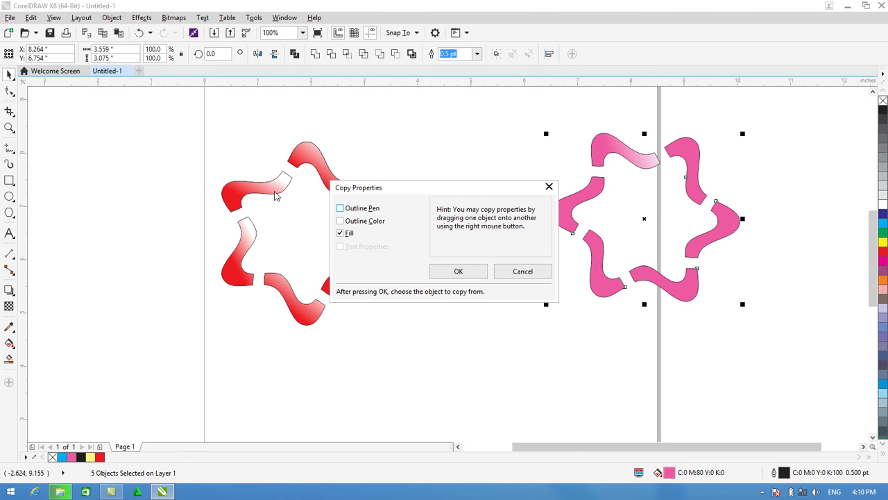
{"action": "left_click", "coordinate": [458, 272]}
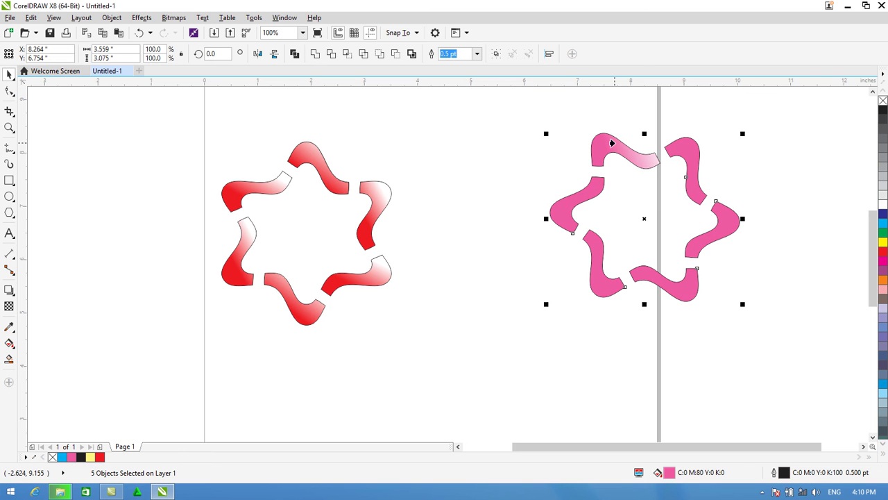
{"action": "left_click", "coordinate": [612, 142]}
- Move the whole pink star onto the red one and nudge it to about X 1.918, Y 6.493 inches so the bands interlace
{"action": "left_click_drag", "start_coordinate": [799, 127], "coordinate": [503, 336]}
{"action": "left_click_drag", "start_coordinate": [617, 142], "coordinate": [304, 173]}
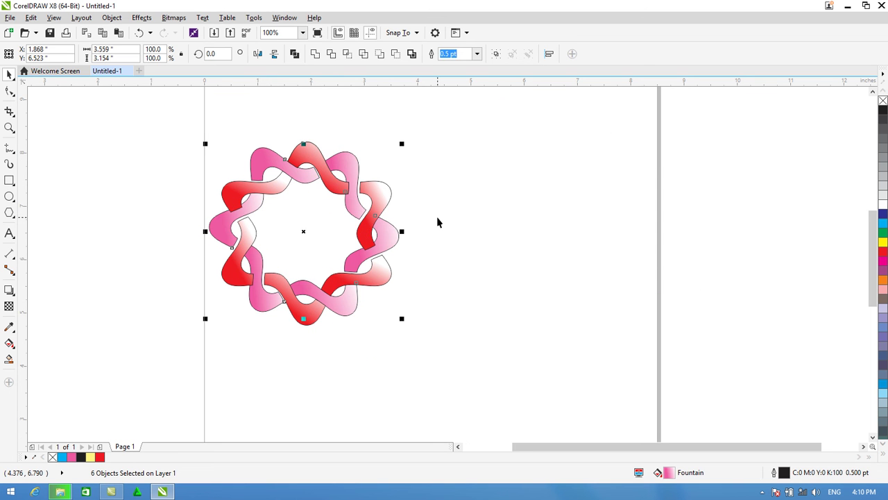
{"action": "key", "text": "Right"}
{"action": "key", "text": "Right"}
{"action": "key", "text": "Right"}
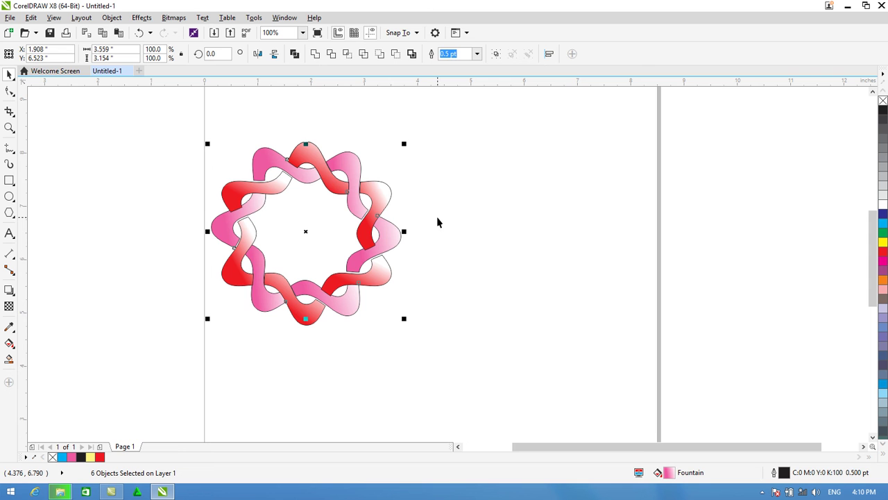
{"action": "key", "text": "Right"}
{"action": "key", "text": "Down"}
{"action": "key", "text": "Down"}
{"action": "key", "text": "Down"}
{"action": "key", "text": "Down"}
{"action": "key", "text": "Down"}
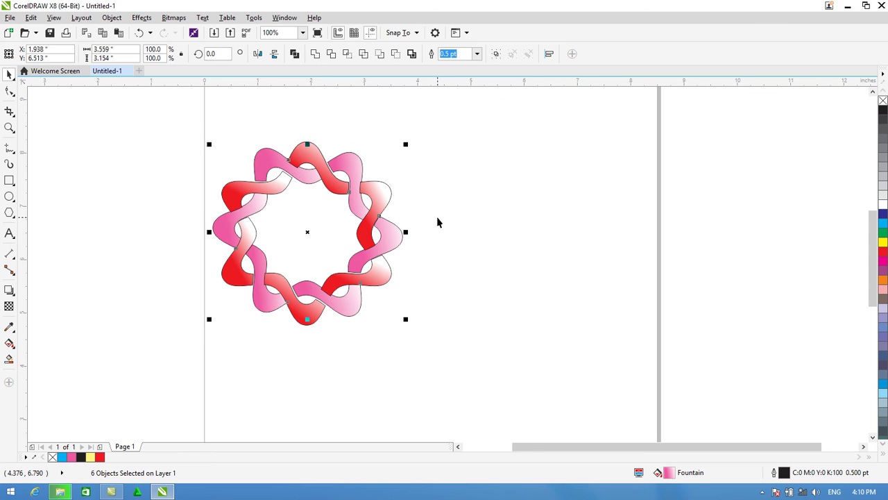
{"action": "key", "text": "Up"}
{"action": "key", "text": "Up"}
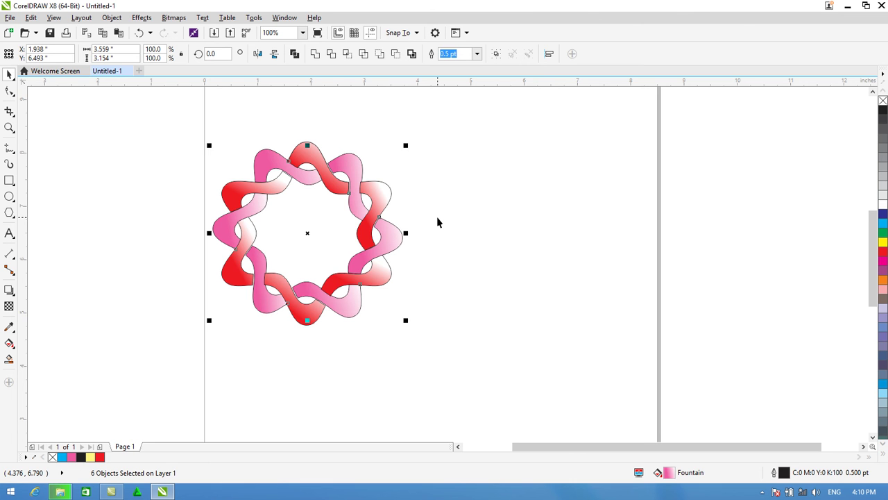
{"action": "key", "text": "Left"}
{"action": "key", "text": "Left"}
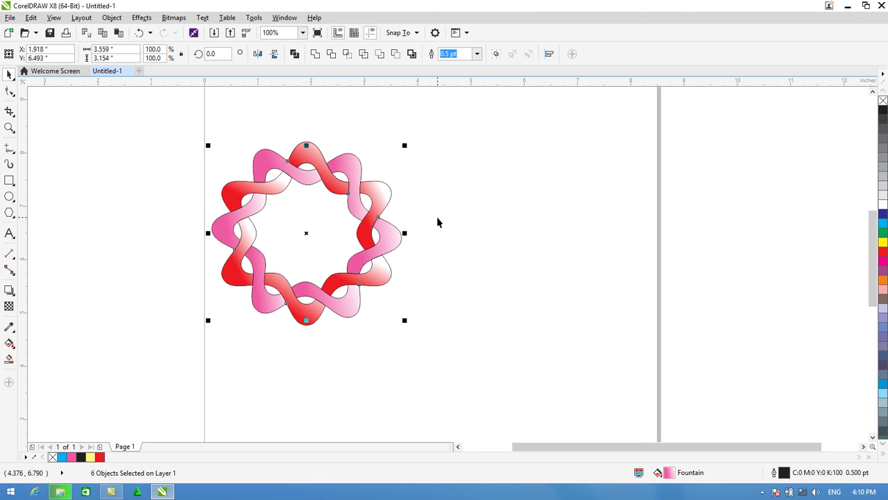
- Move the complete rosette towards the middle of the page, to about X 4.102, Y 6.176 inches
{"action": "left_click", "coordinate": [445, 222]}
{"action": "left_click_drag", "start_coordinate": [442, 121], "coordinate": [147, 356]}
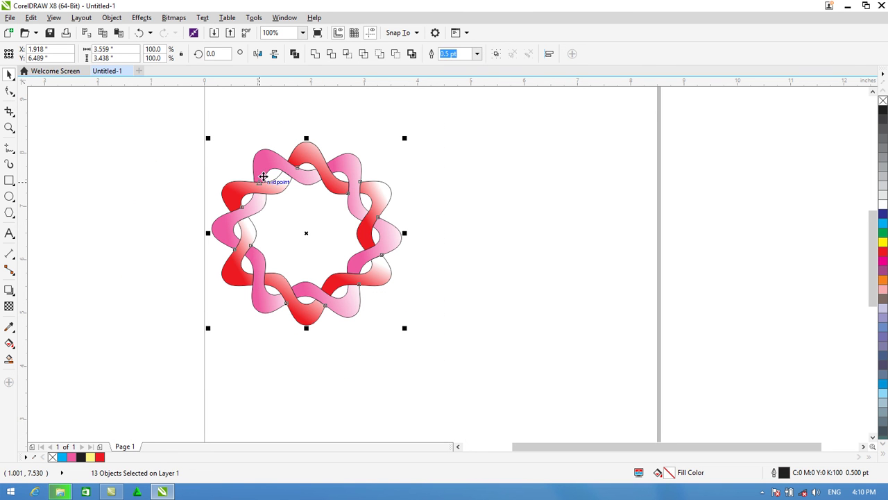
{"action": "left_click_drag", "start_coordinate": [272, 184], "coordinate": [406, 228]}
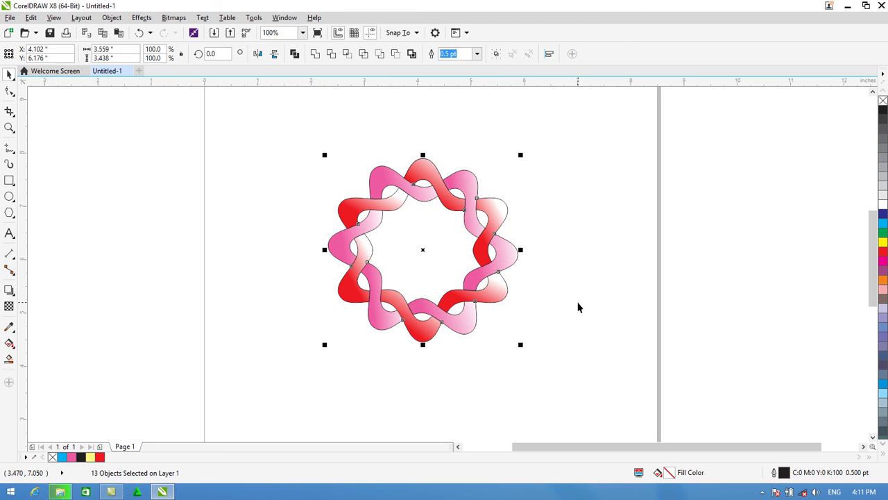
- Remove the outlines from all rosette pieces, group them into one object and deselect it
{"action": "right_click", "coordinate": [882, 101]}
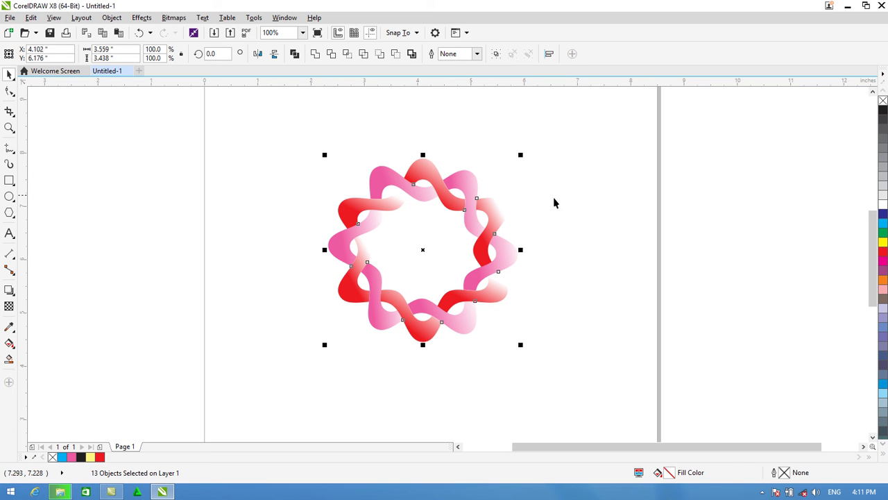
{"action": "right_click", "coordinate": [417, 192]}
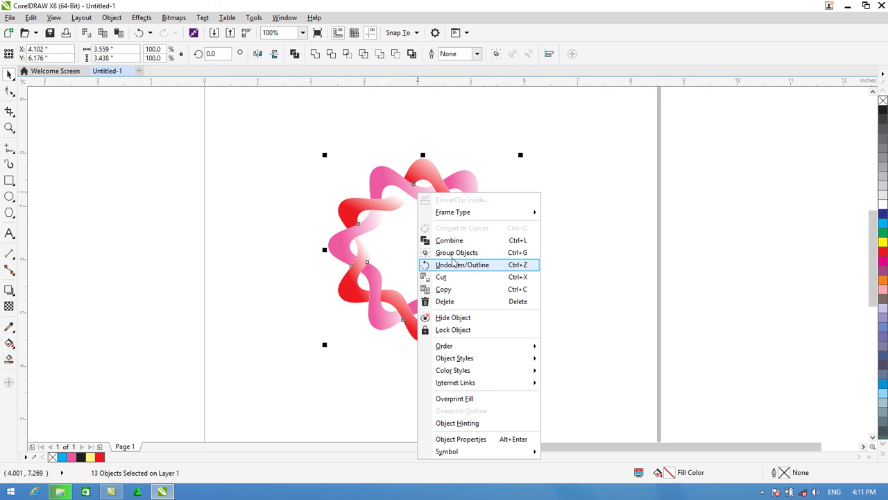
{"action": "left_click", "coordinate": [451, 262]}
{"action": "key", "text": "ctrl+g"}
{"action": "key", "text": "Escape"}
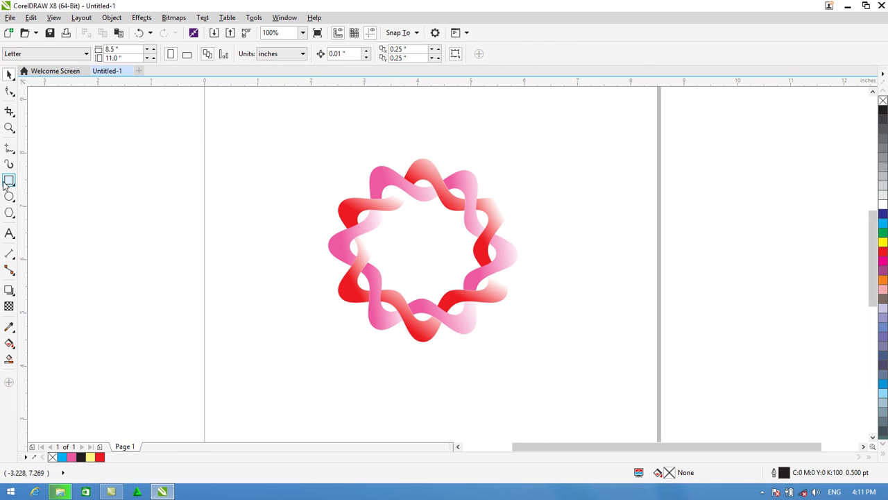
- Draw a rectangle about 8.52 by 5.46 inches around the rosette and fill it with 30% black grey
{"action": "key", "text": "F6"}
{"action": "left_click_drag", "start_coordinate": [199, 119], "coordinate": [653, 410]}
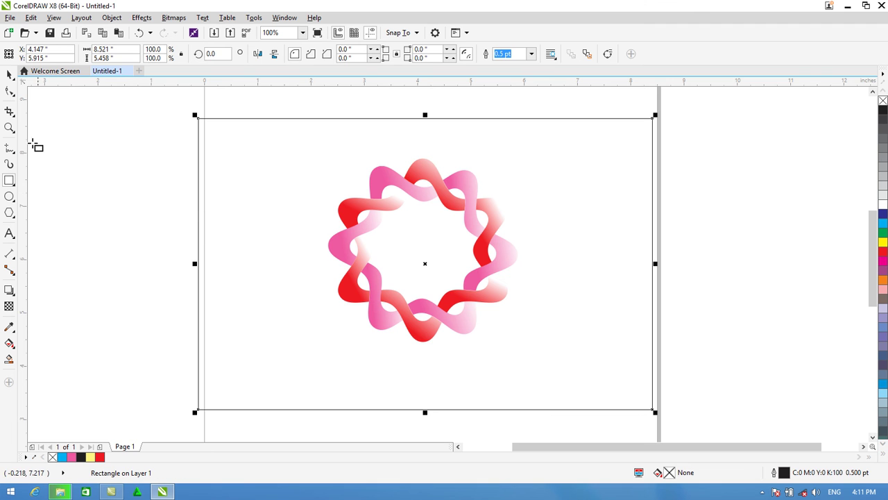
{"action": "left_click", "coordinate": [100, 458]}
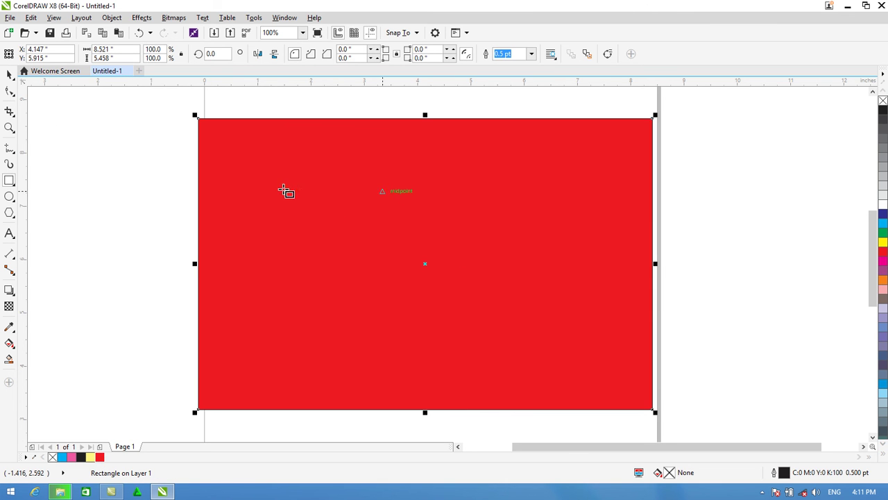
{"action": "left_click", "coordinate": [9, 73]}
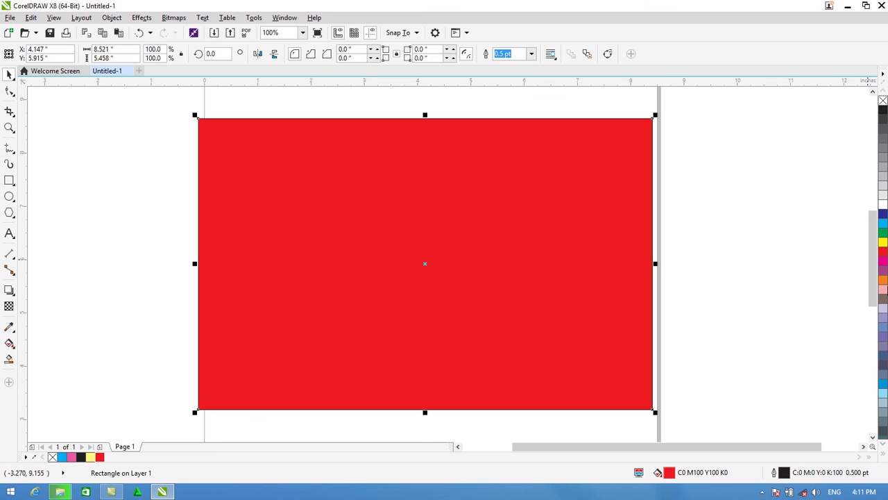
{"action": "left_click", "coordinate": [884, 177]}
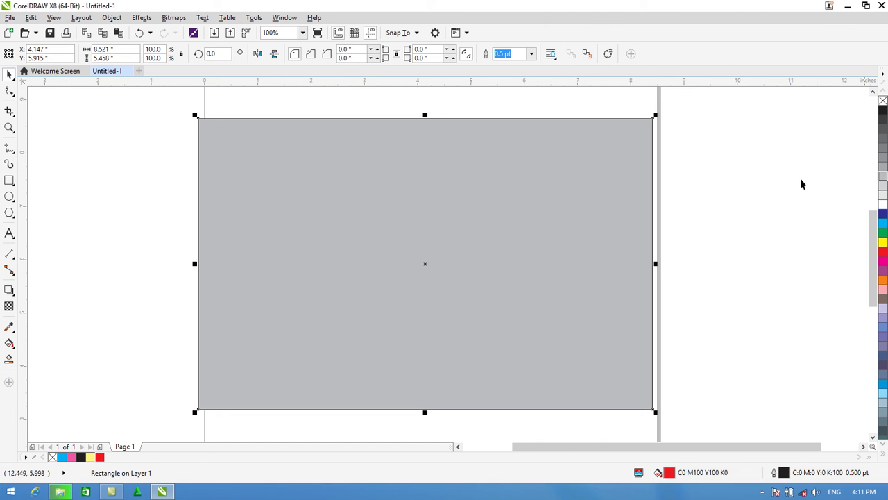
- Send the grey rectangle to the back, behind the rosette
{"action": "right_click", "coordinate": [498, 236]}
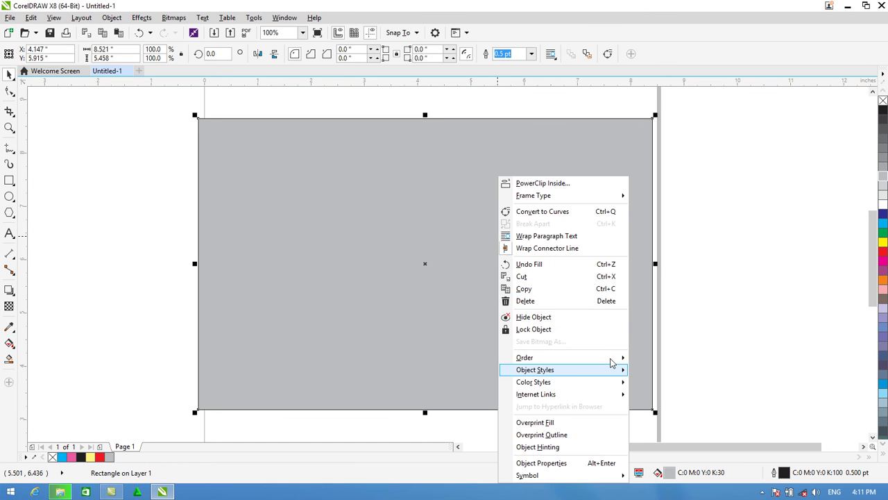
{"action": "mouse_move", "coordinate": [618, 357]}
{"action": "left_click", "coordinate": [666, 368]}
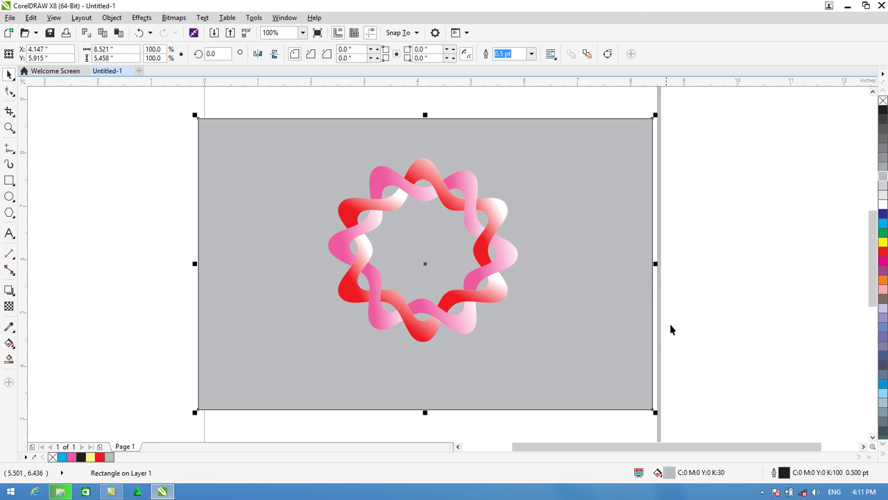
- Move the rosette group to about X 4.089, Y 6.038 inches on the grey background, inspect it up close and minimise the window
{"action": "left_click", "coordinate": [457, 198]}
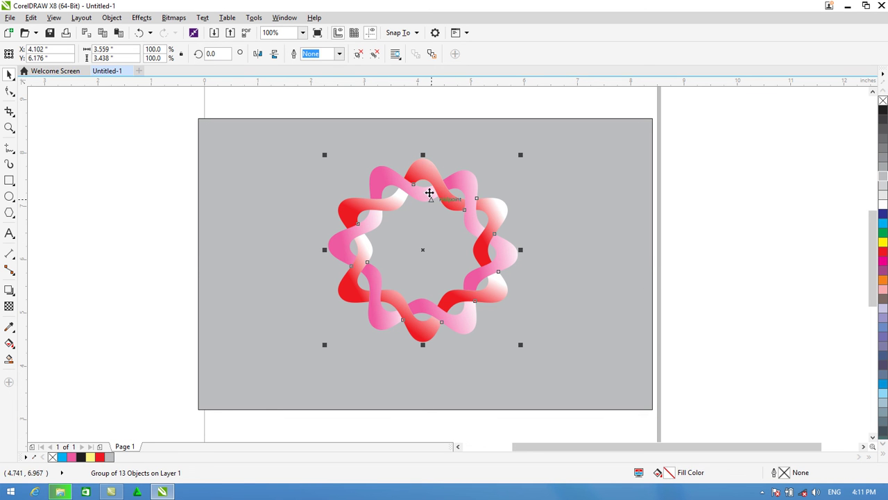
{"action": "scroll", "coordinate": [422, 216], "scroll_direction": "up", "scroll_amount": 2}
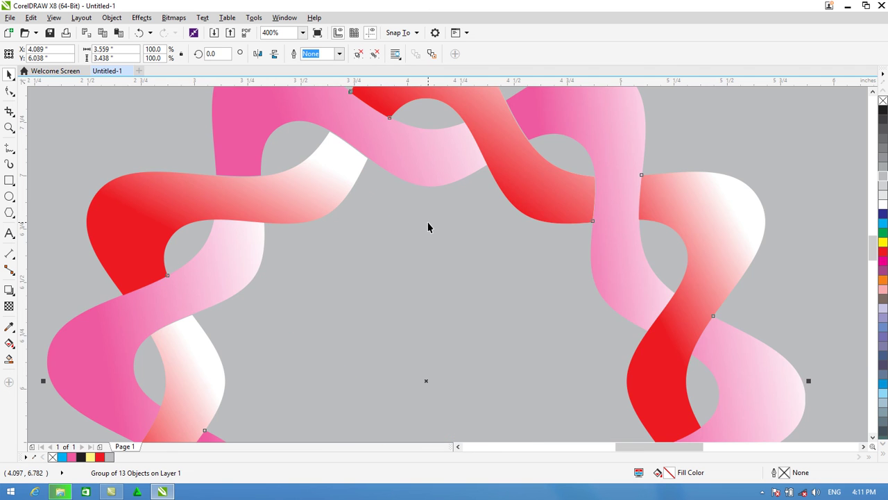
{"action": "scroll", "coordinate": [431, 228], "scroll_direction": "down", "scroll_amount": 1}
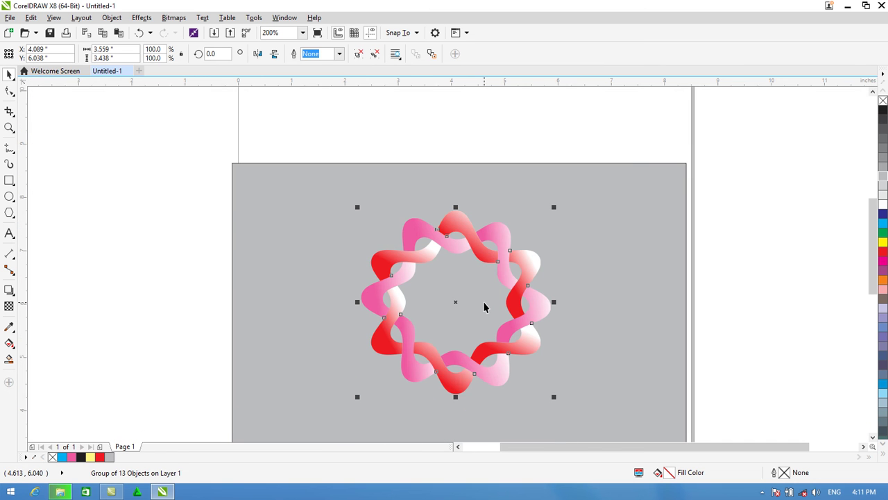
{"action": "left_click", "coordinate": [848, 7]}
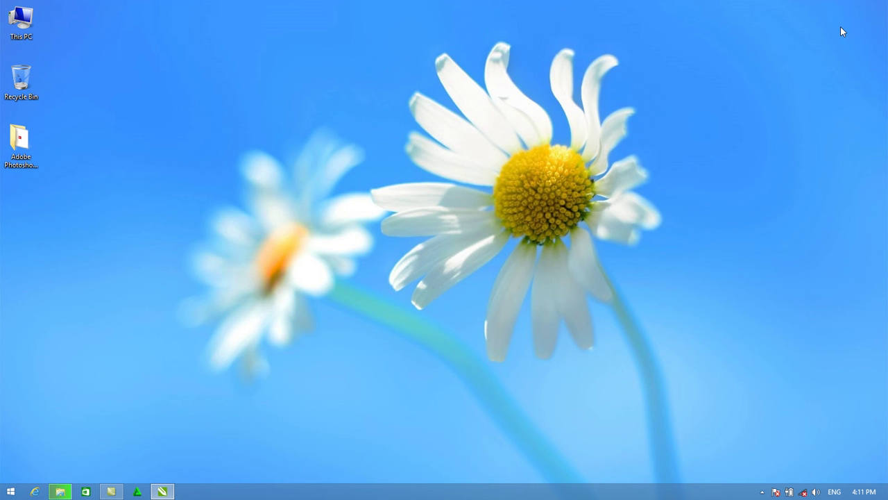